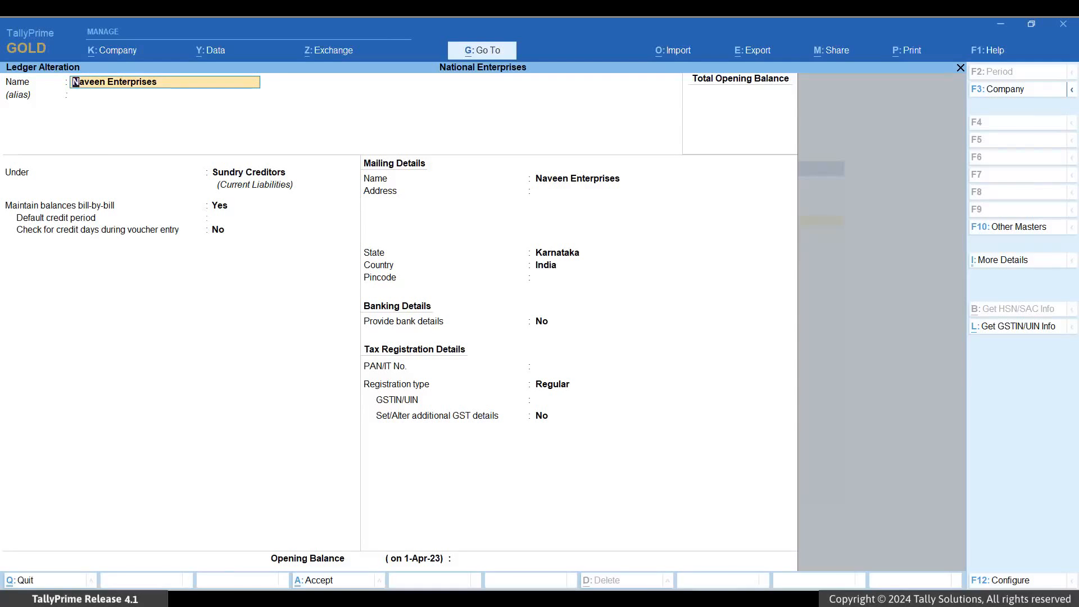
Enable the Provide MSME Registration Details option in the ledger configuration and save the configuration
key(F12)
key(Return)
key(Return)
key(Return)
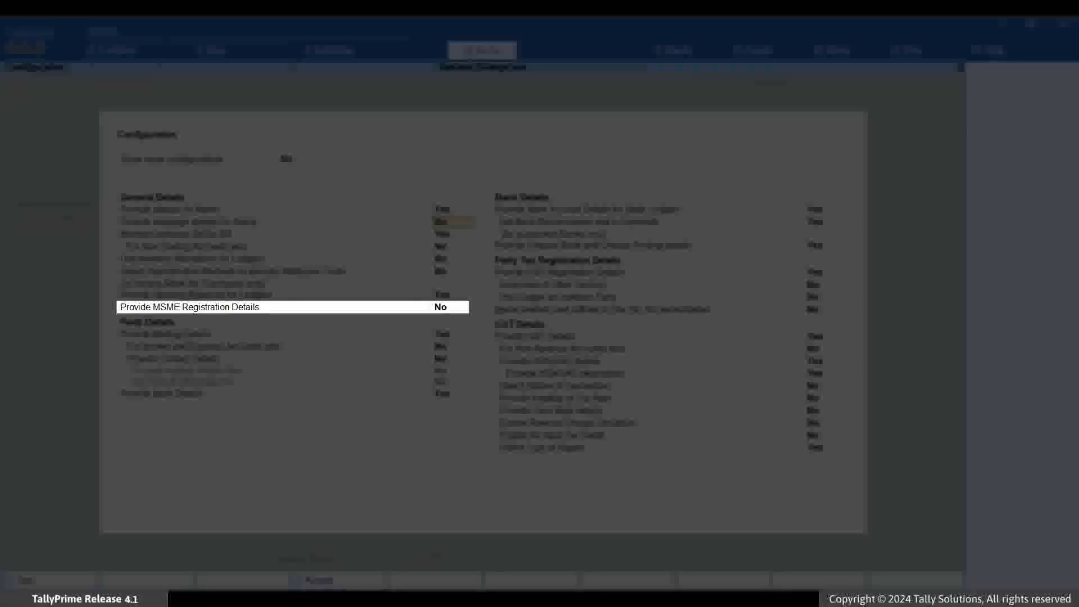
key(Return)
key(Return)
key(Return)
key(Return)
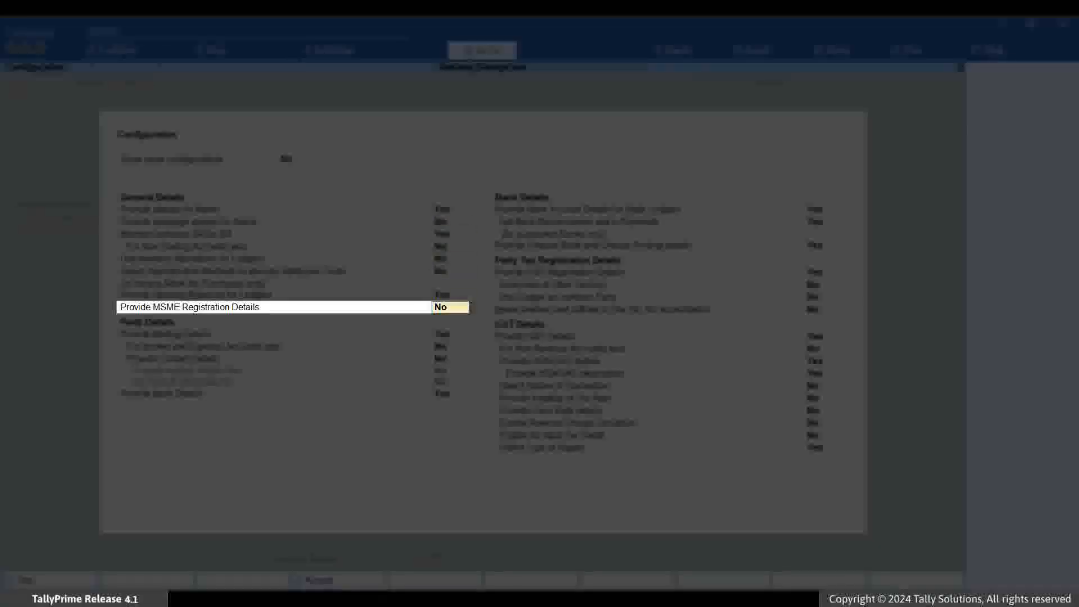
key(y)
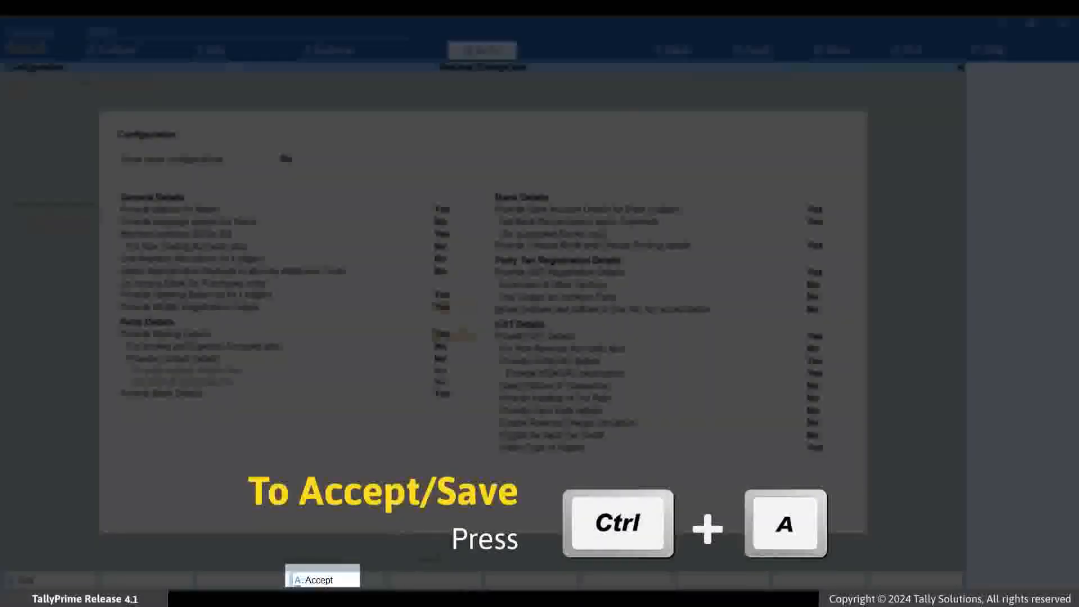
key(ctrl+a)
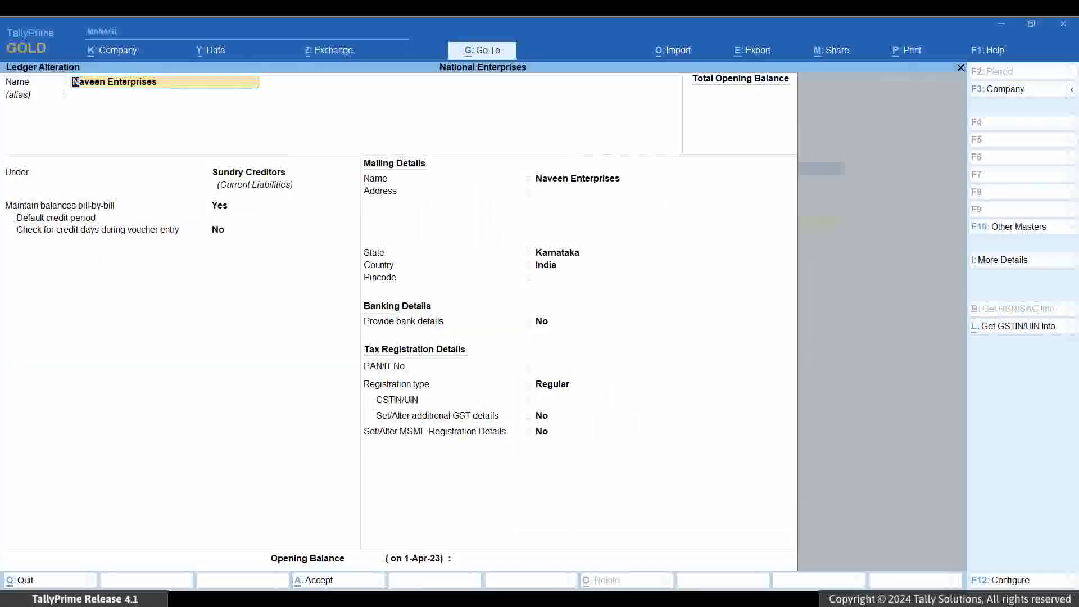
Set Set/Alter MSME Registration Details to Yes in the Naveen Enterprises ledger to bring up its registration details
key(Return)
key(Return)
key(Return)
key(Return)
key(Return)
key(Return)
key(Return)
key(Return)
key(Return)
key(Return)
key(Return)
key(Return)
key(Return)
key(Return)
key(Return)
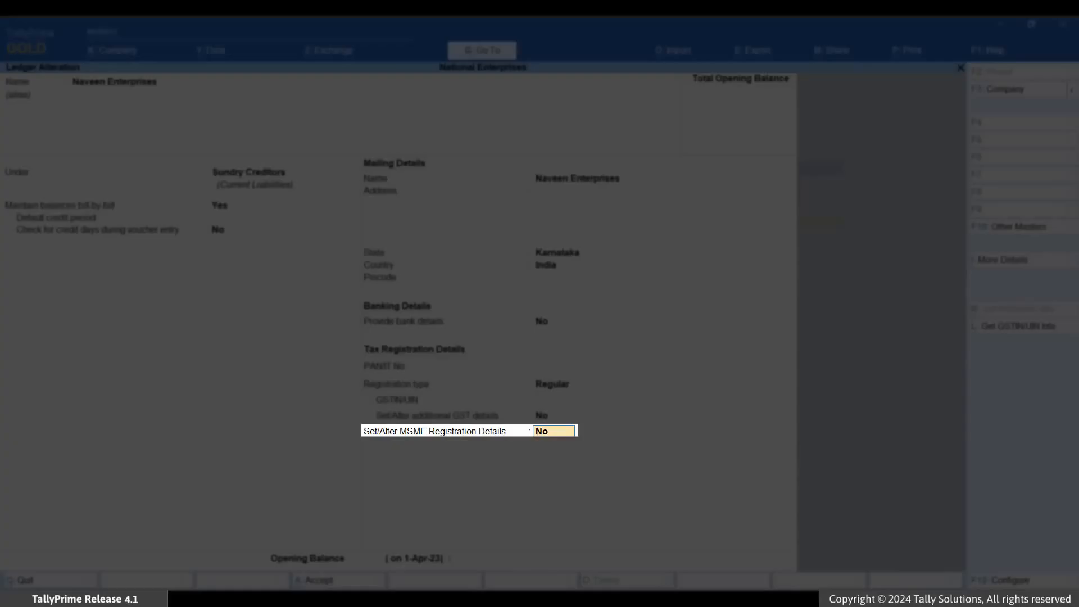
text(Yes)
key(Return)
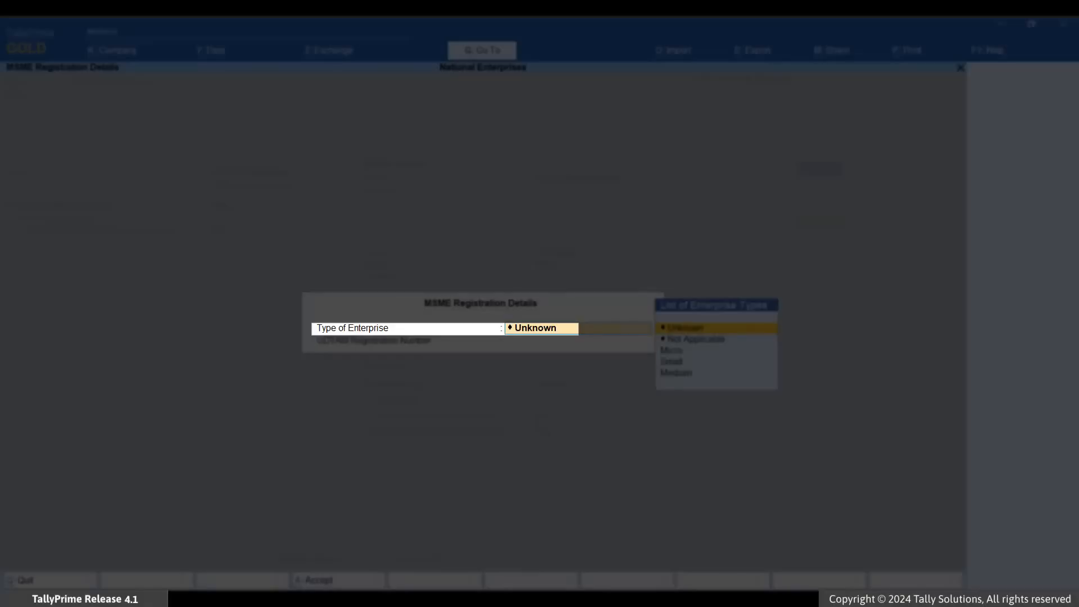
Set the type of enterprise for Naveen Enterprises to Micro and enter its UDYAM registration number
key(Down)
key(Down)
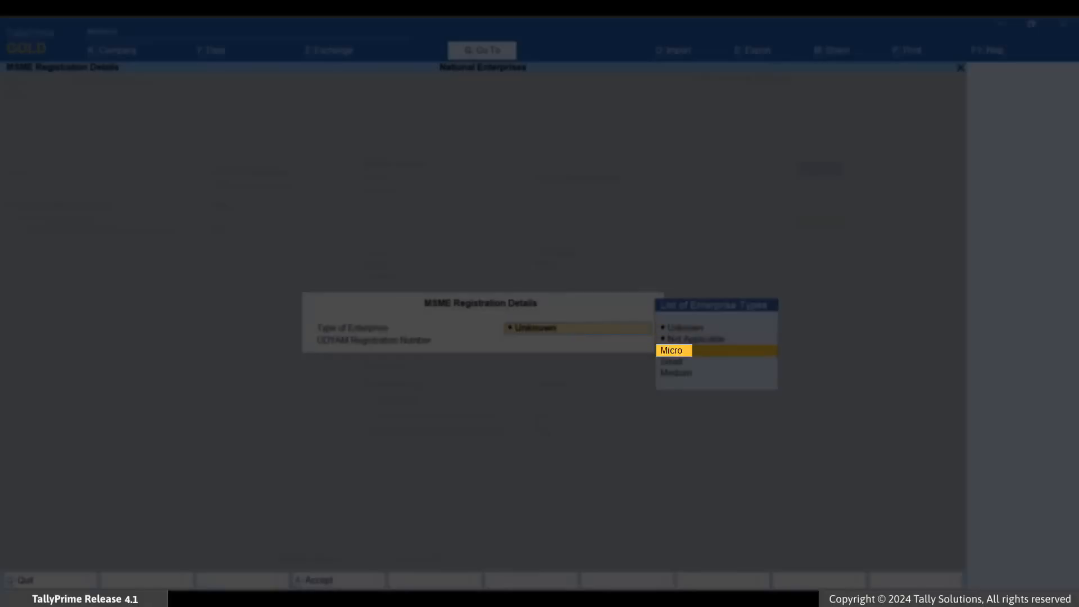
key(Return)
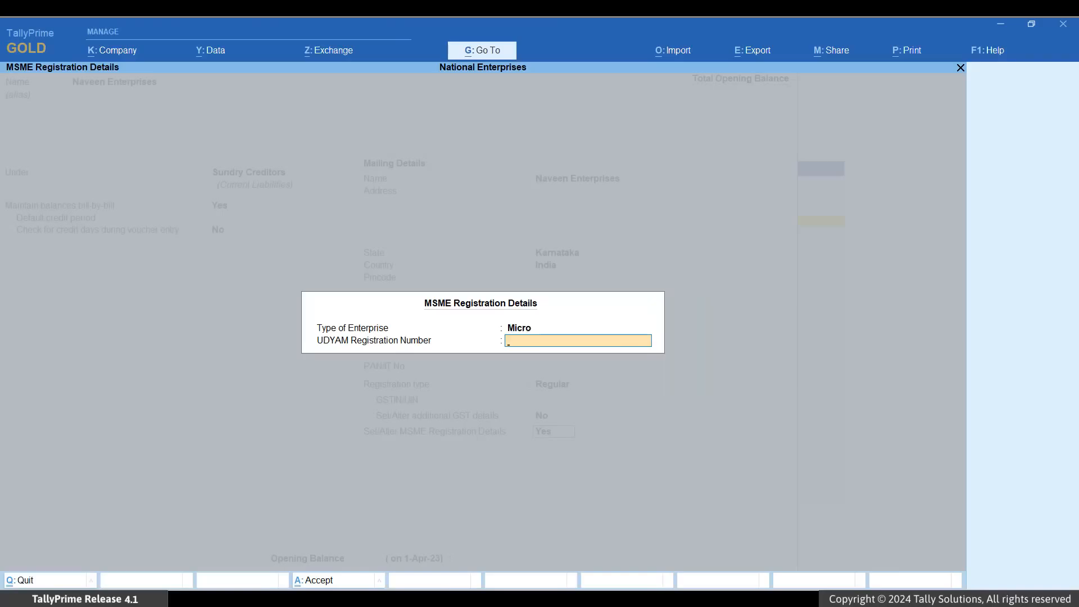
text(UDYAM-KA-00-0123456)
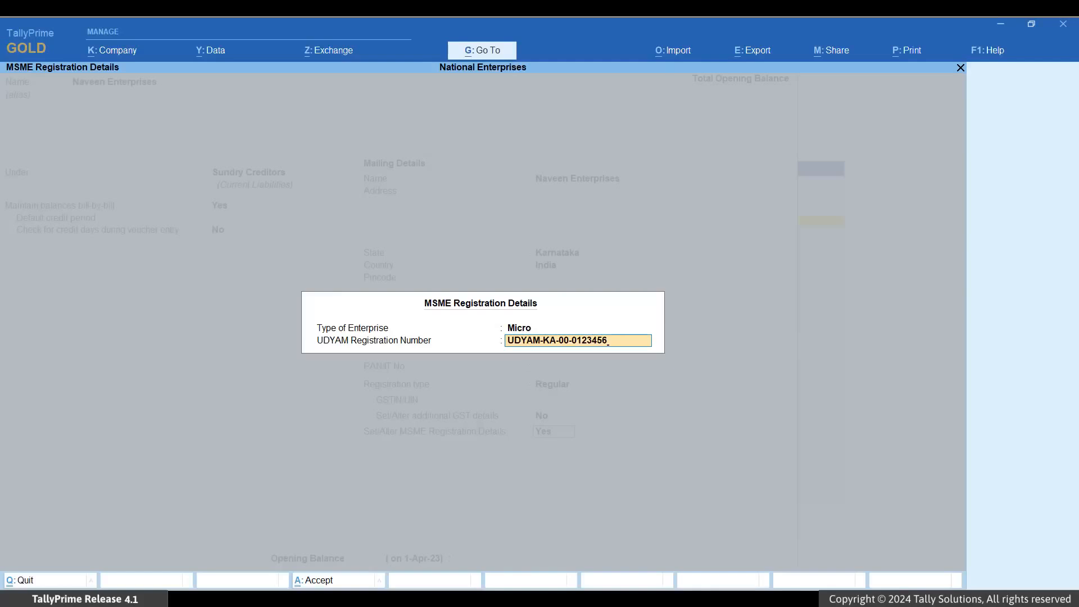
Add a new effective date of 1-8-24 for Naveen Enterprises' MSME registration details and save the ledger
key(Return)
key(Up)
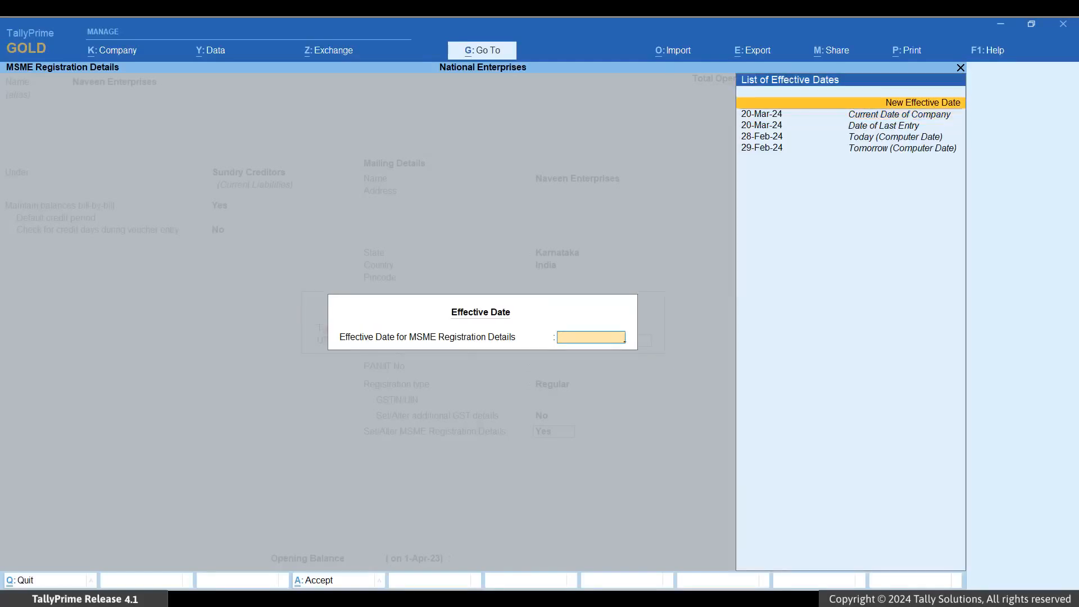
key(Return)
text(1-)
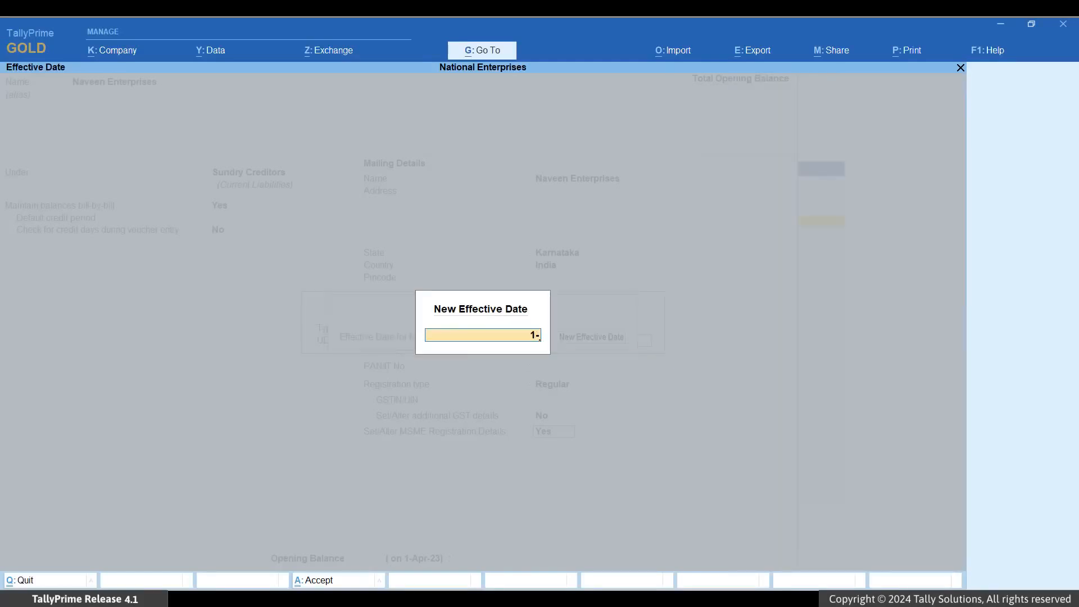
text(8-24)
key(Return)
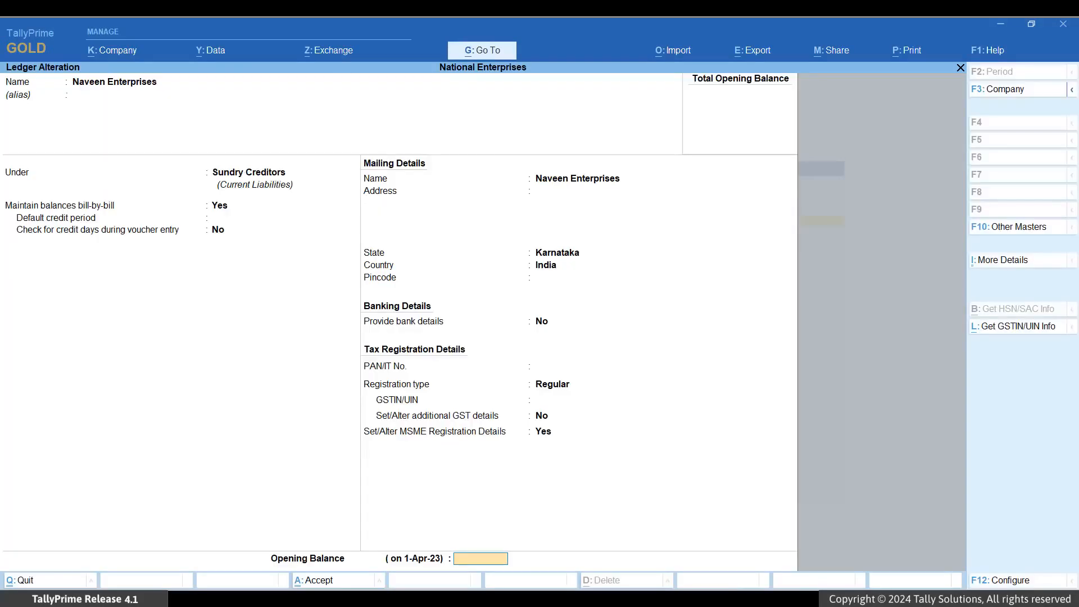
key(Return)
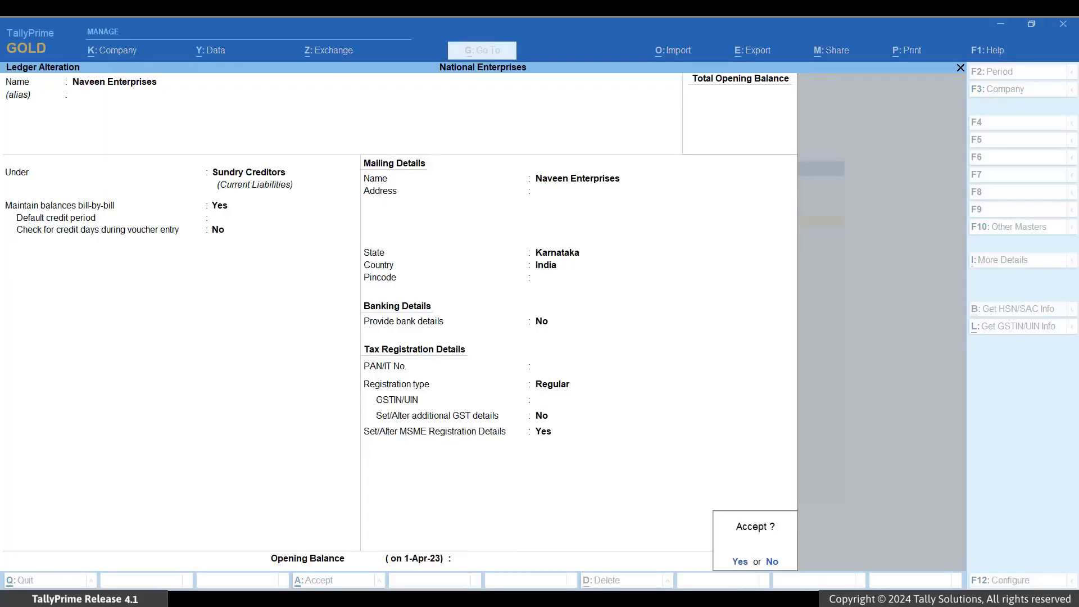
key(y)
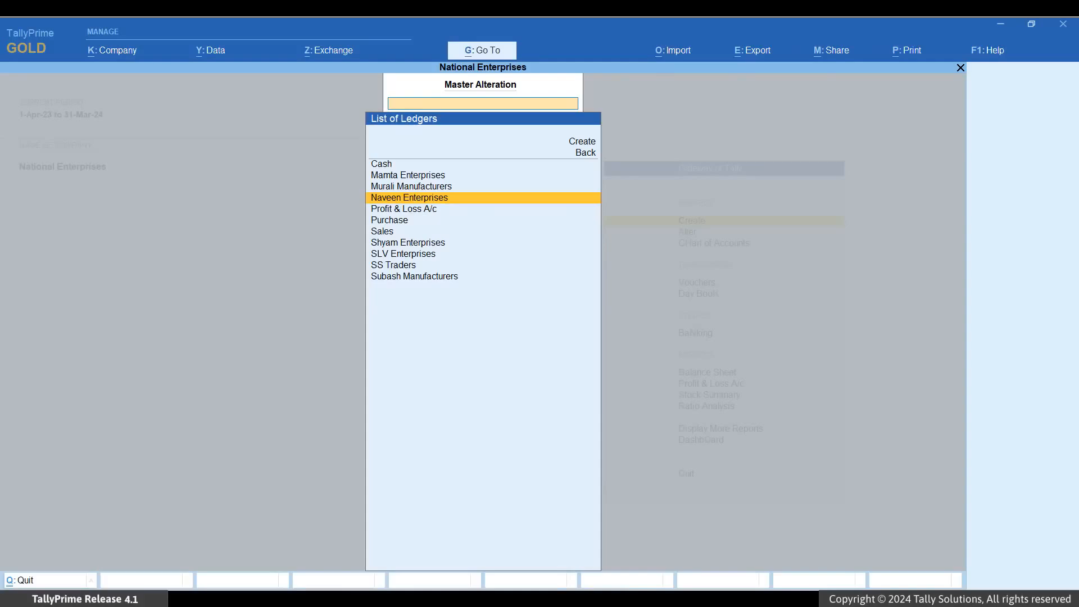
Leave the ledger alteration list and open the Update Party MSME Details report
key(Escape)
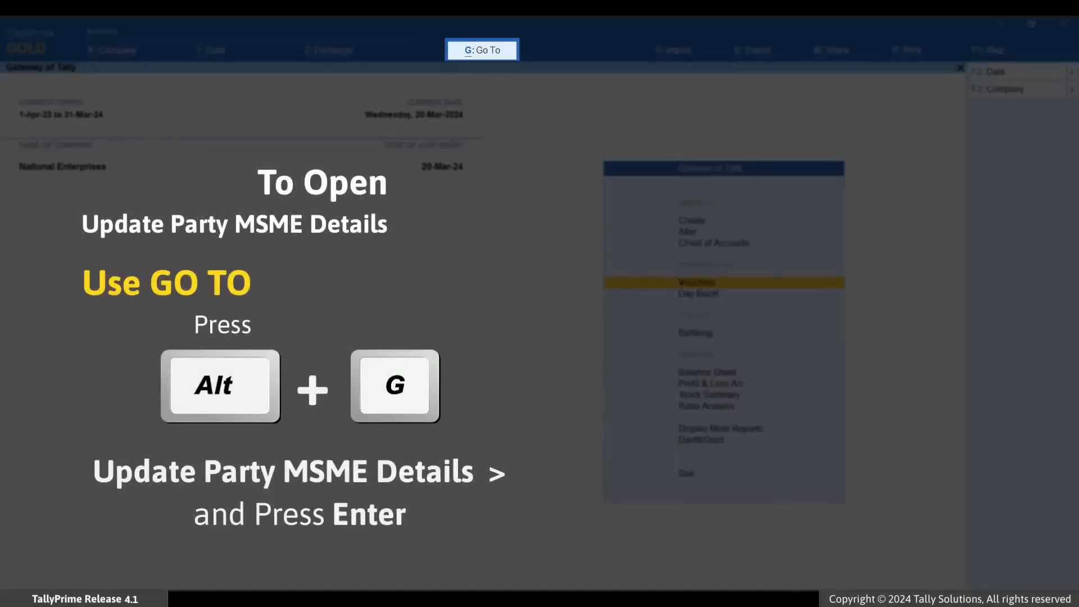
key(alt+g)
text(upd)
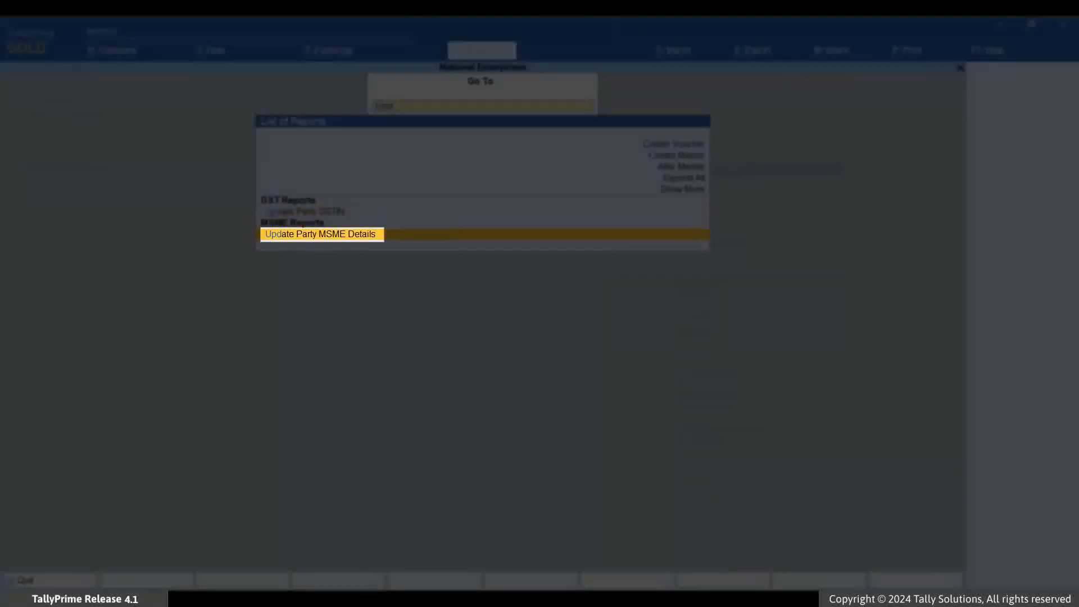
key(Return)
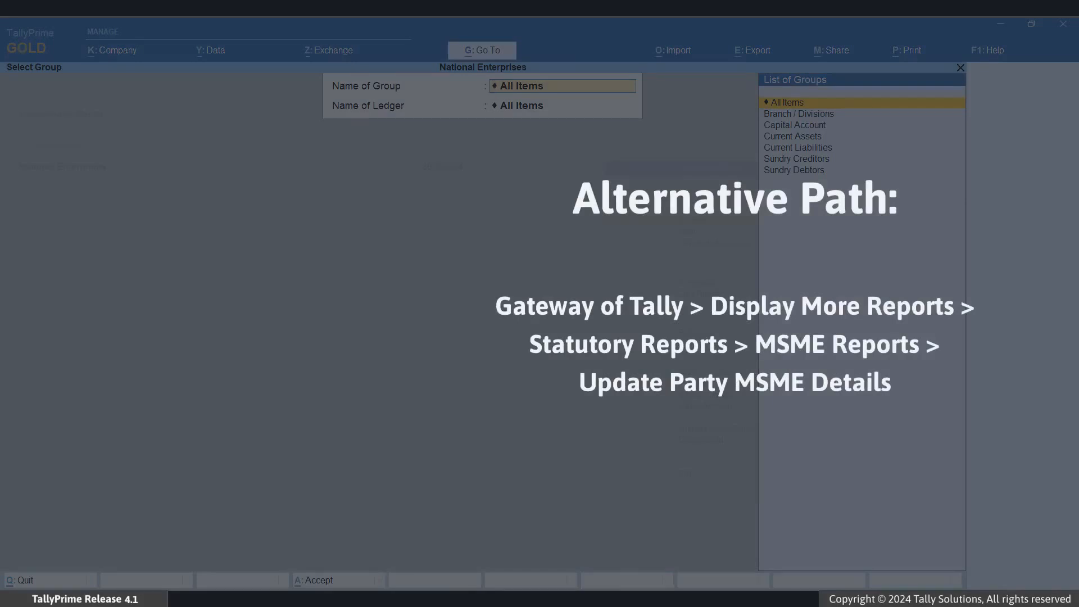
Display the report for the Sundry Creditors group with All Items as the ledger selection
key(Down)
key(Down)
key(Down)
key(Down)
key(Down)
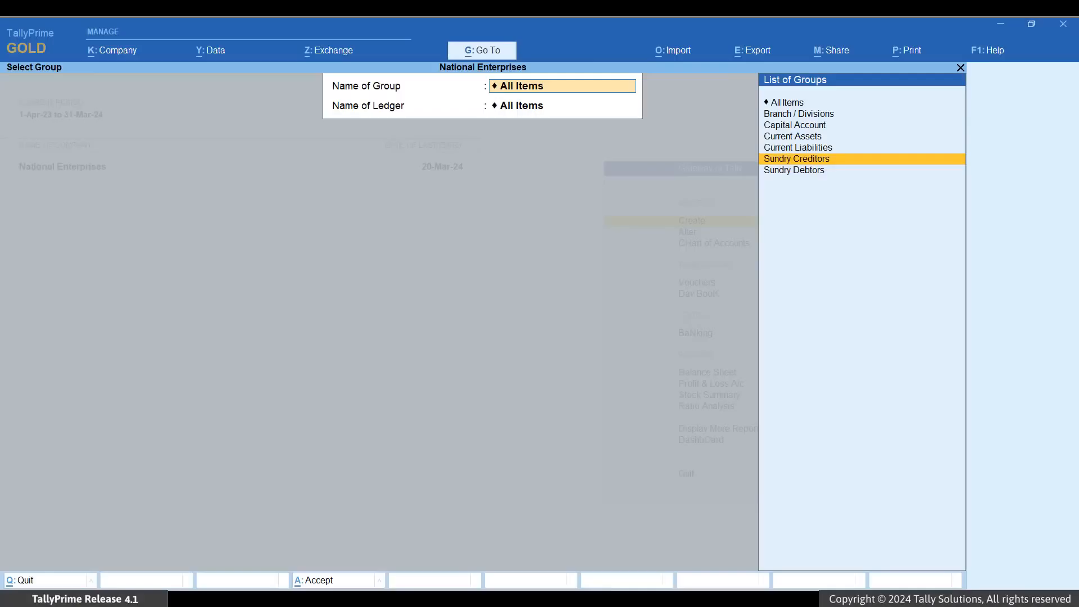
key(Return)
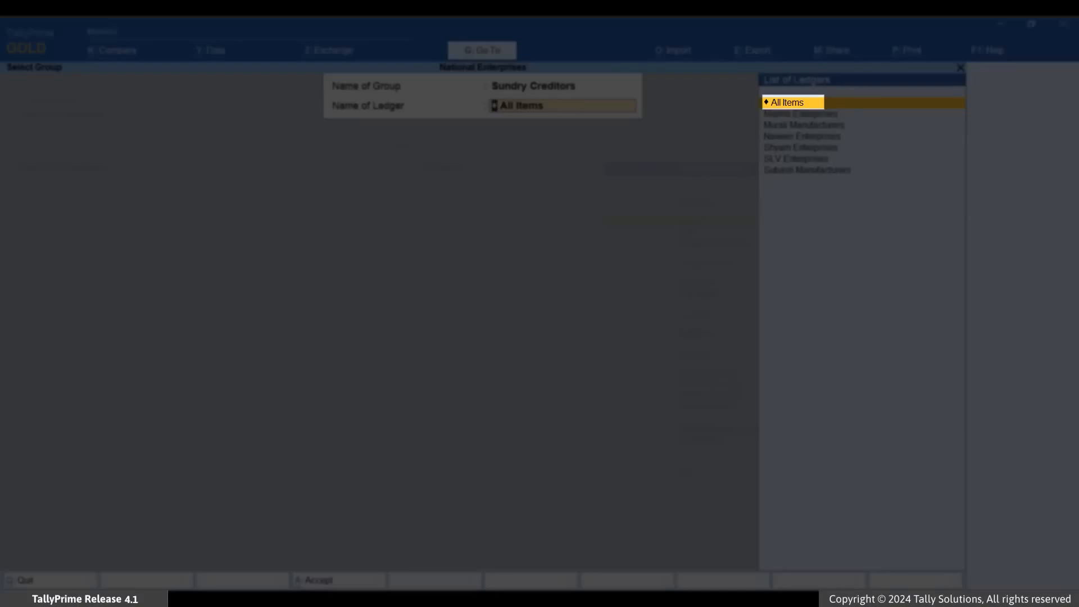
key(Return)
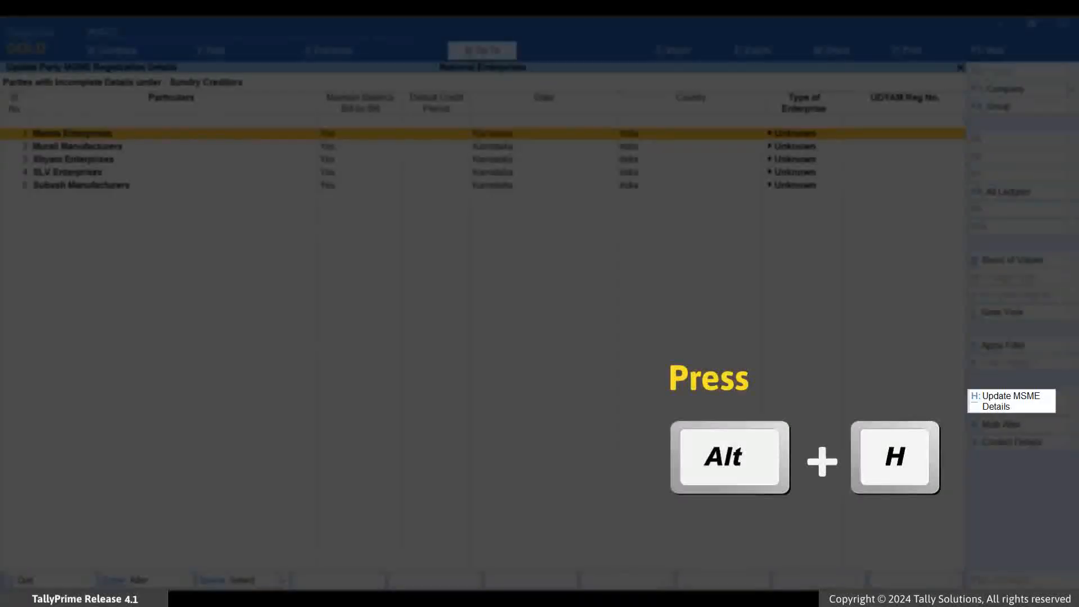
Update the MSME details of Mamta Enterprises with enterprise type Micro and its UDYAM registration number
key(alt+h)
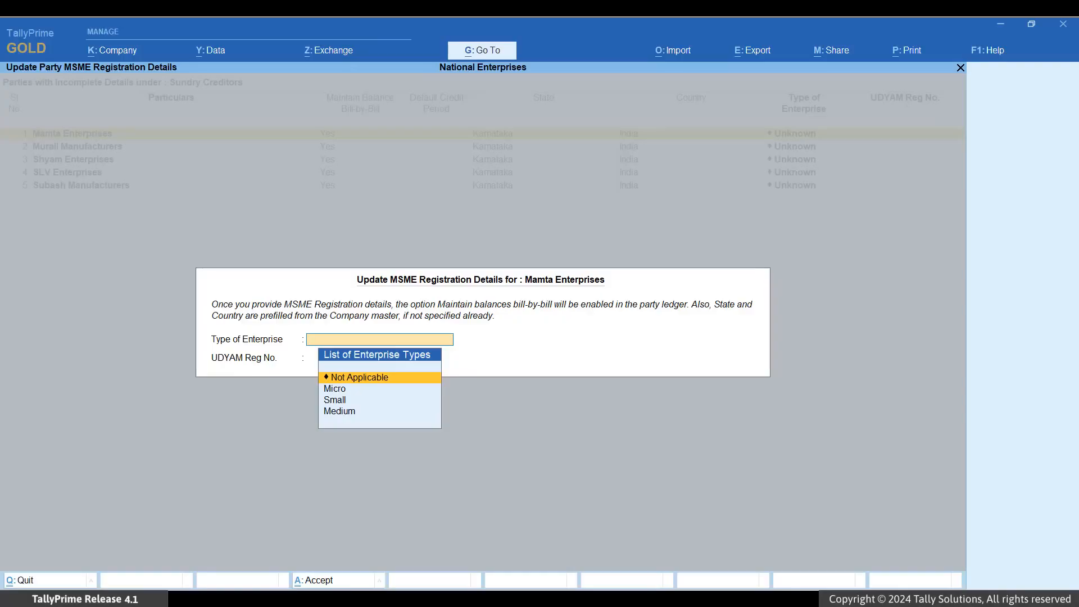
key(Down)
key(Return)
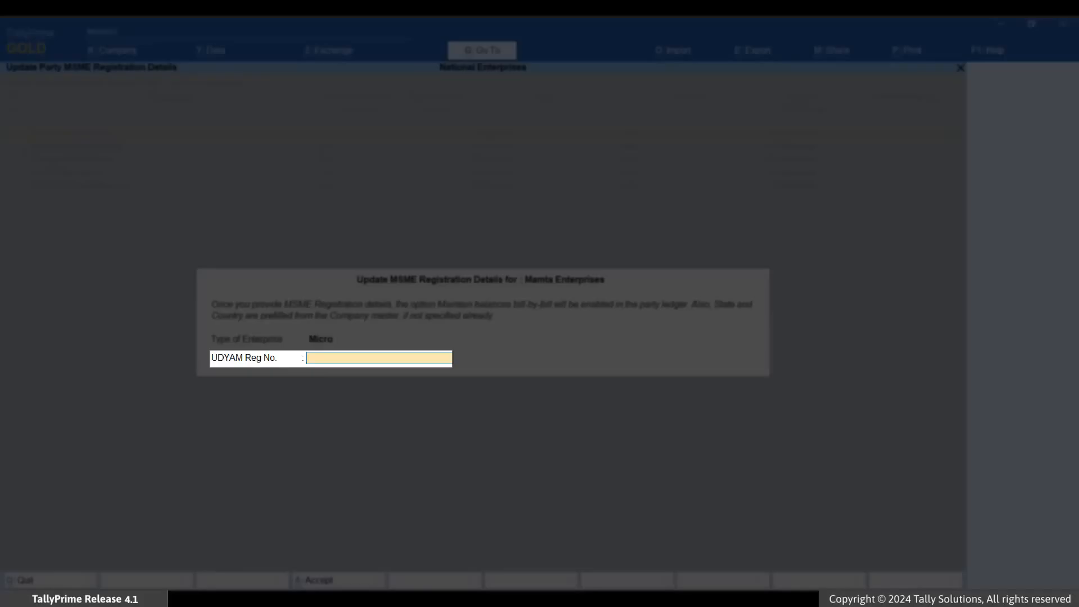
text(UDYAM-KA-01-4567890)
Add a new effective date of 1-7-24 for Mamta Enterprises' MSME details and accept the update
key(Return)
key(Up)
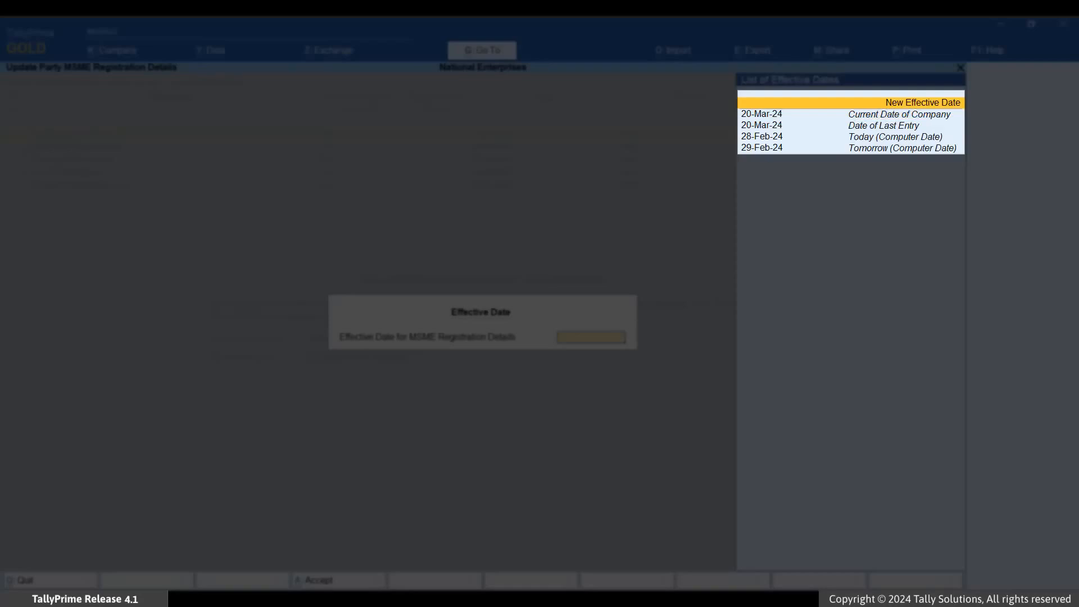
key(Return)
text(1-)
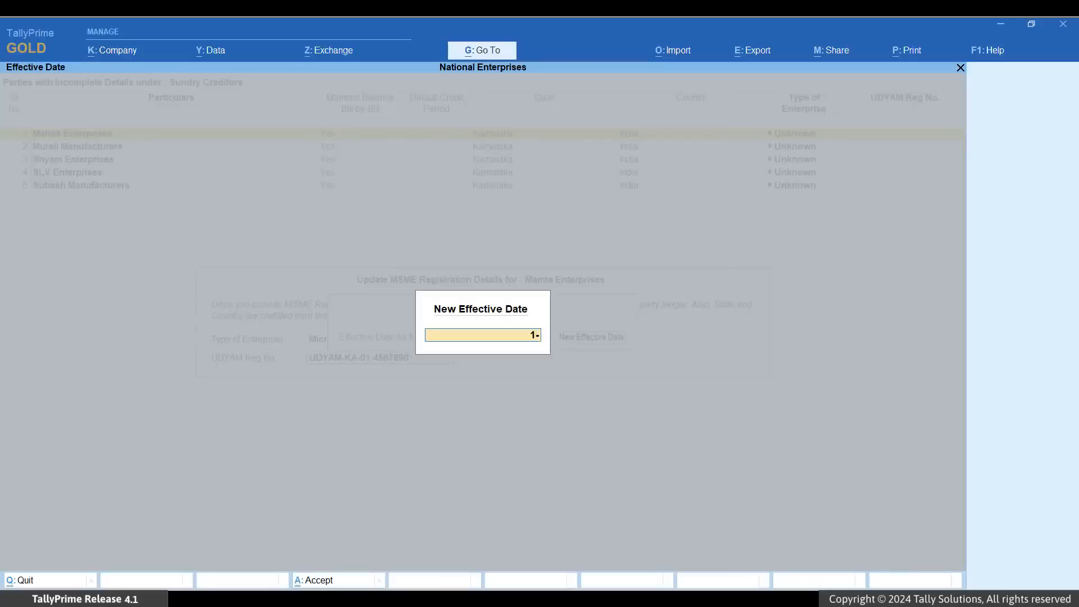
text(7-24)
key(Return)
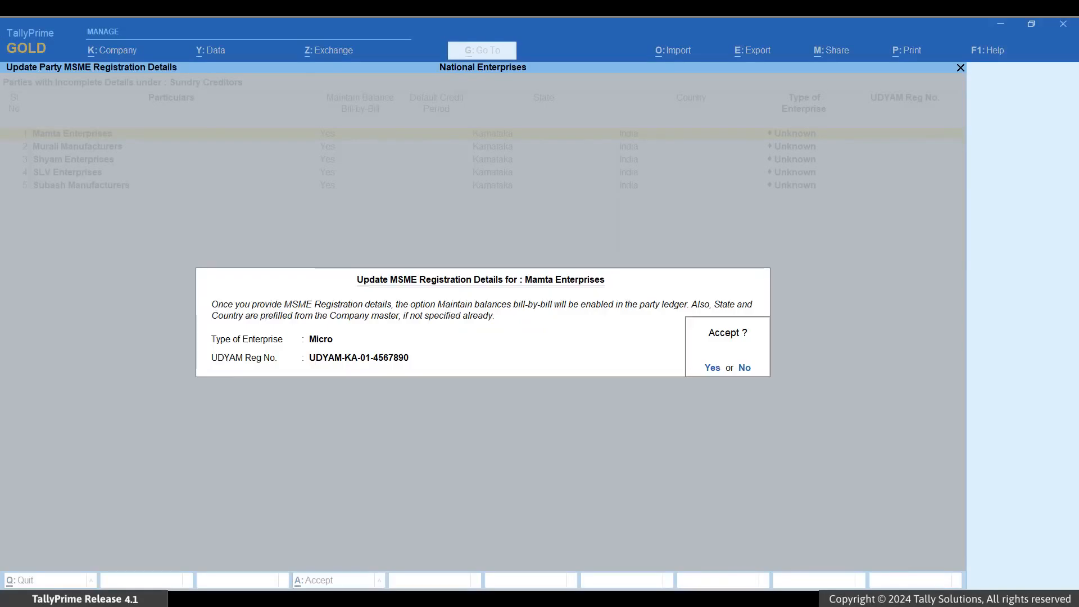
key(Return)
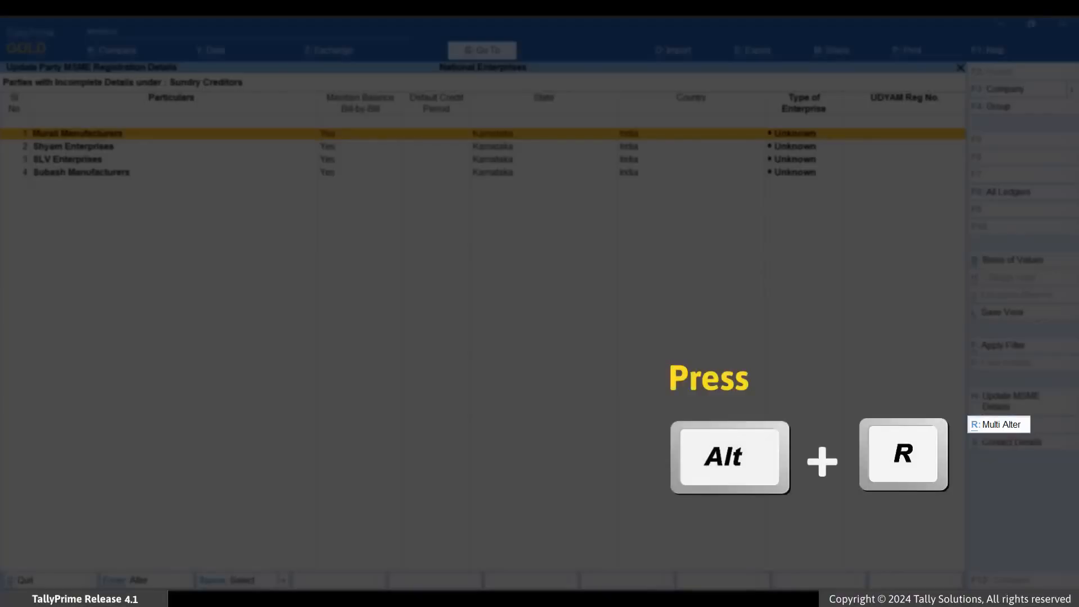
Start Multi Alter and set Murali Manufacturers' default credit period to 45 days and type of enterprise to Small
key(alt+r)
text(45)
key(Return)
key(Return)
key(Down)
key(Down)
key(Down)
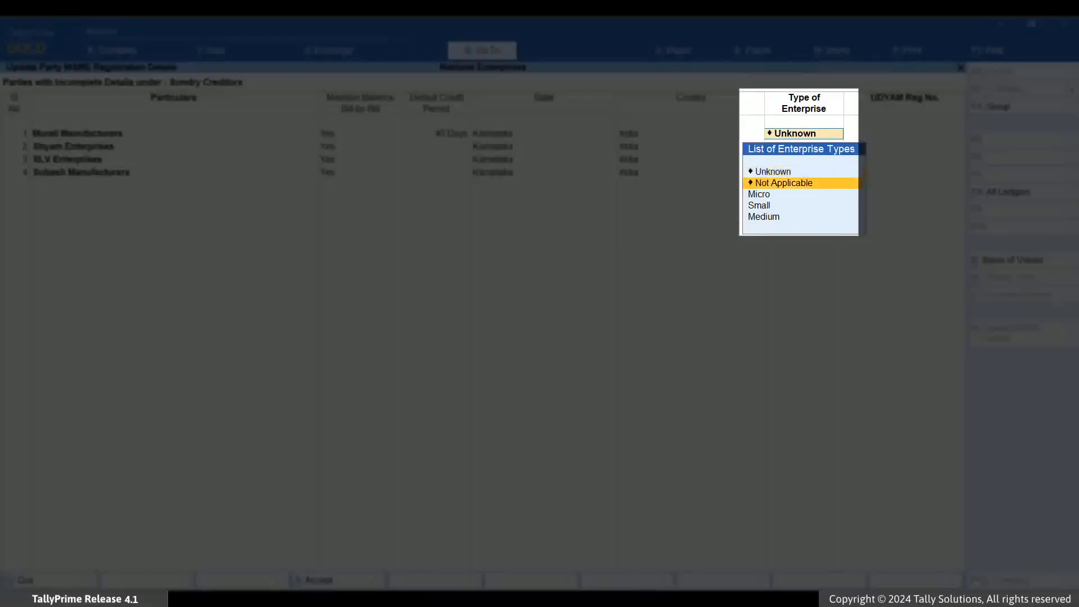
key(Return)
Enter the UDYAM registration number for Murali Manufacturers with a new effective date of 1-6-23
text(UDYAM-)
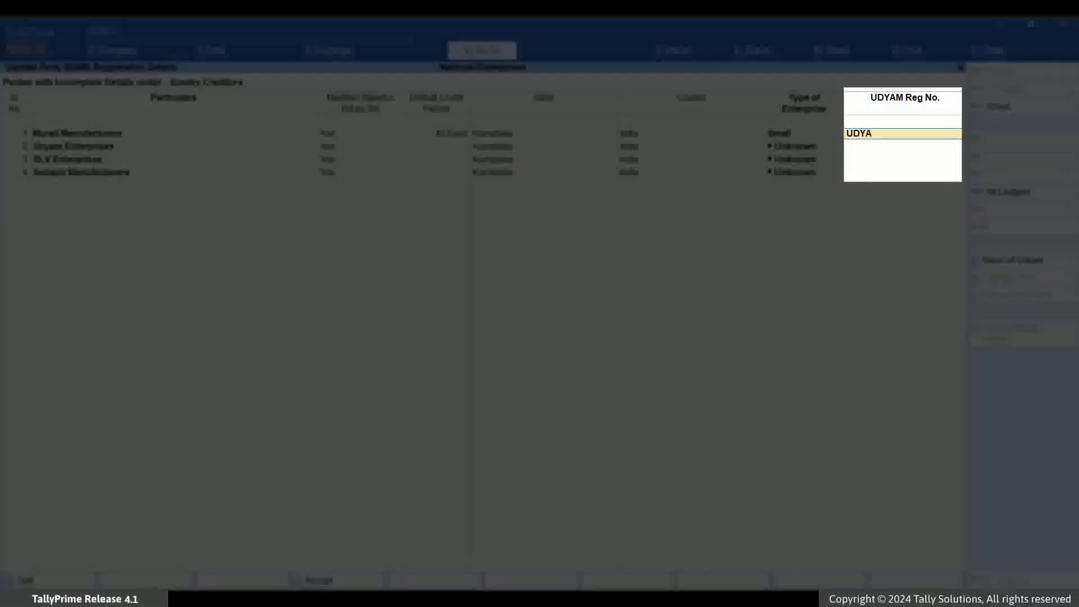
text(KA-01-7766554)
key(ctrl+a)
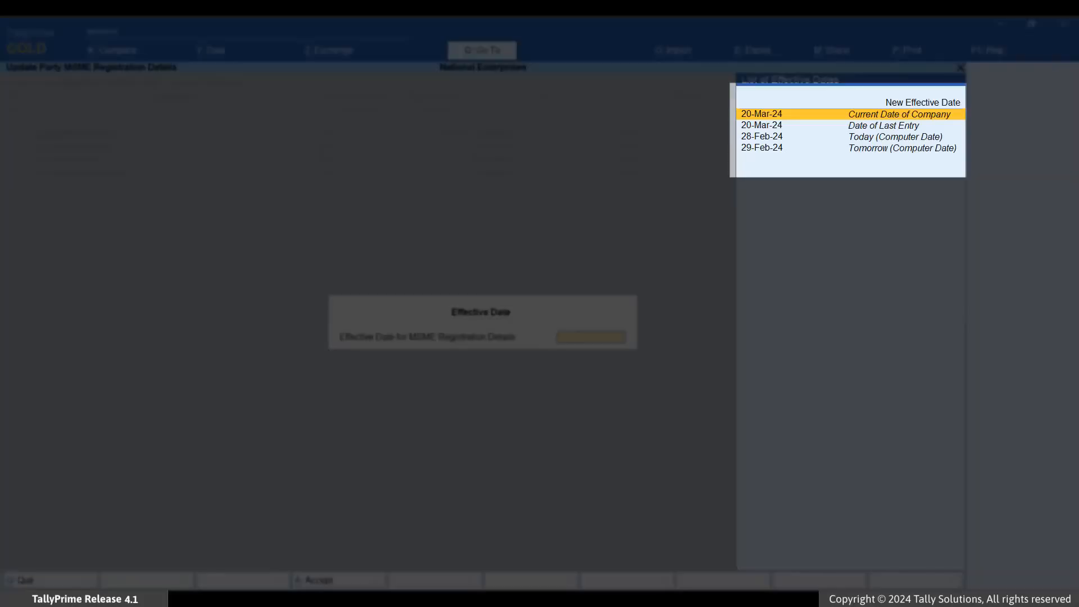
key(Up)
key(Return)
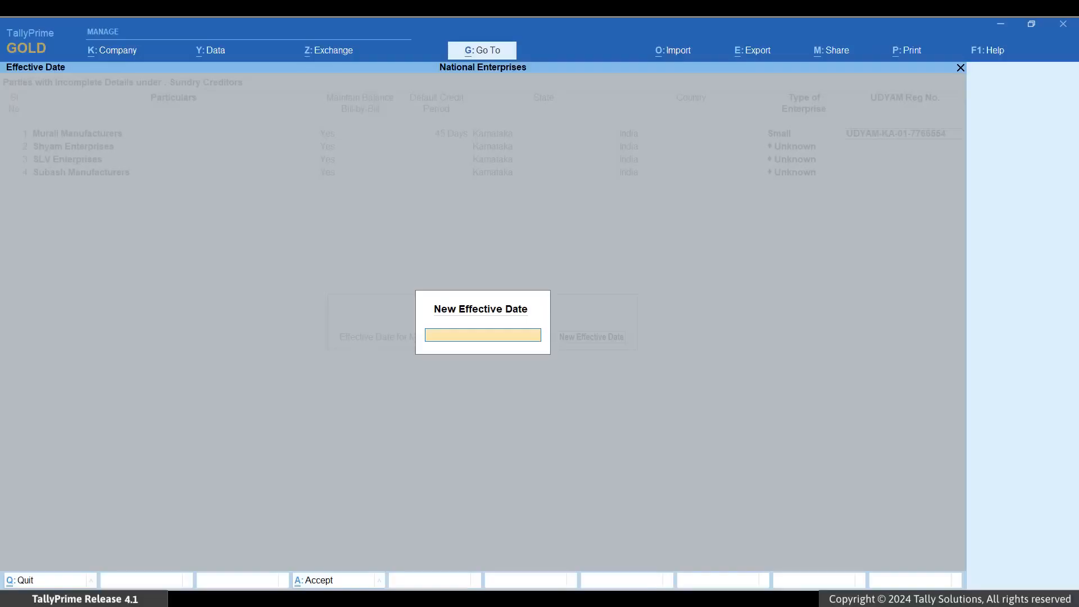
text(1-6-2)
text(4)
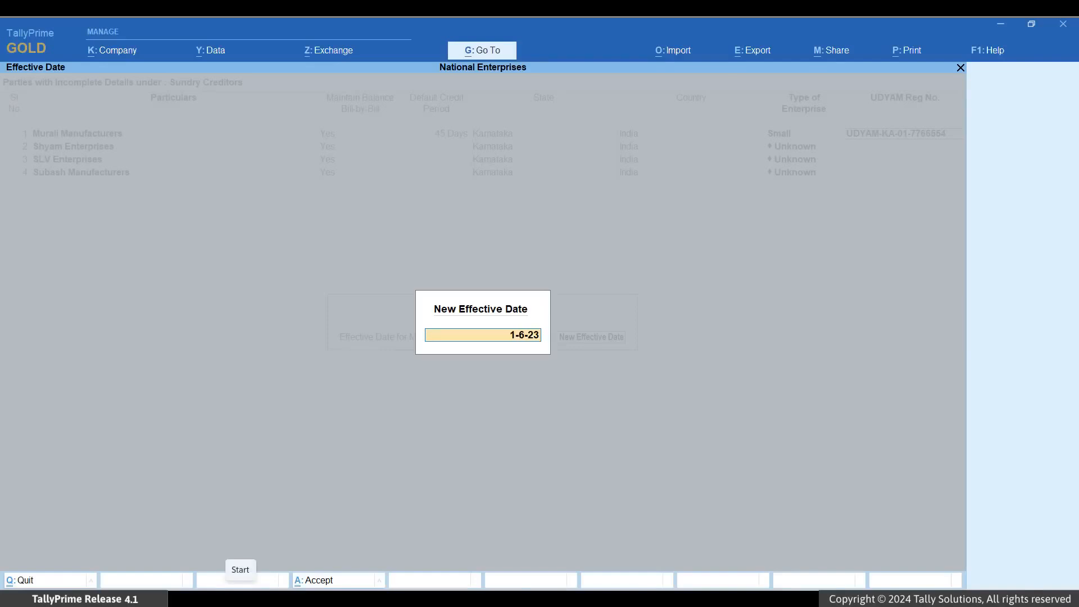
key(Return)
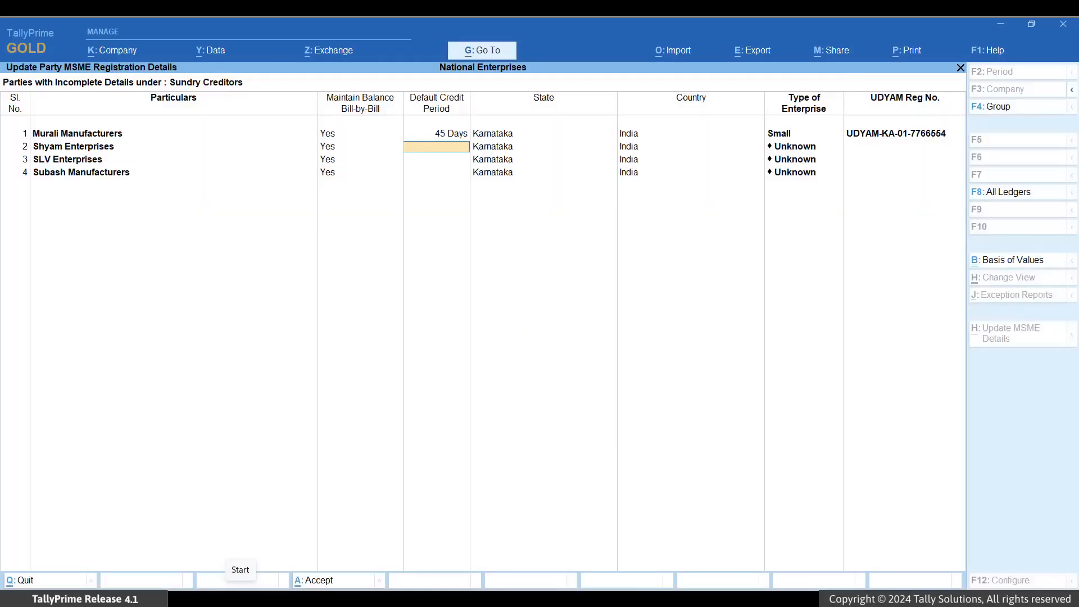
Set Shyam Enterprises' default credit period to 30 days and its type of enterprise to Micro
text(30)
key(Return)
key(Down)
key(Down)
key(Return)
Enter the UDYAM registration number for Shyam Enterprises with a new effective date of 01-5-24
text(UDYAM-KA-00-0987654)
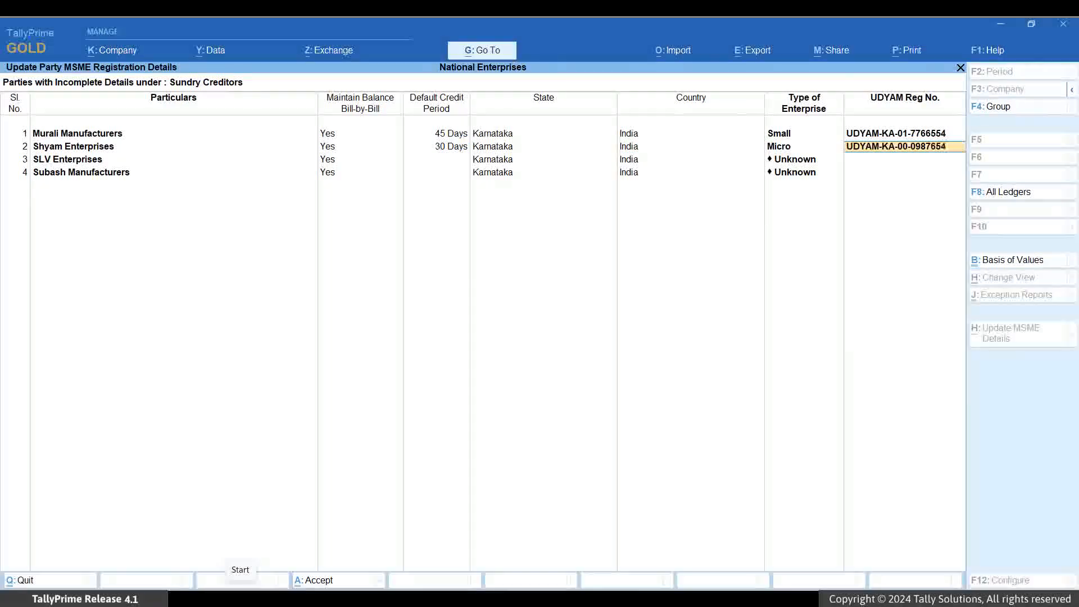
key(Return)
key(Up)
key(Return)
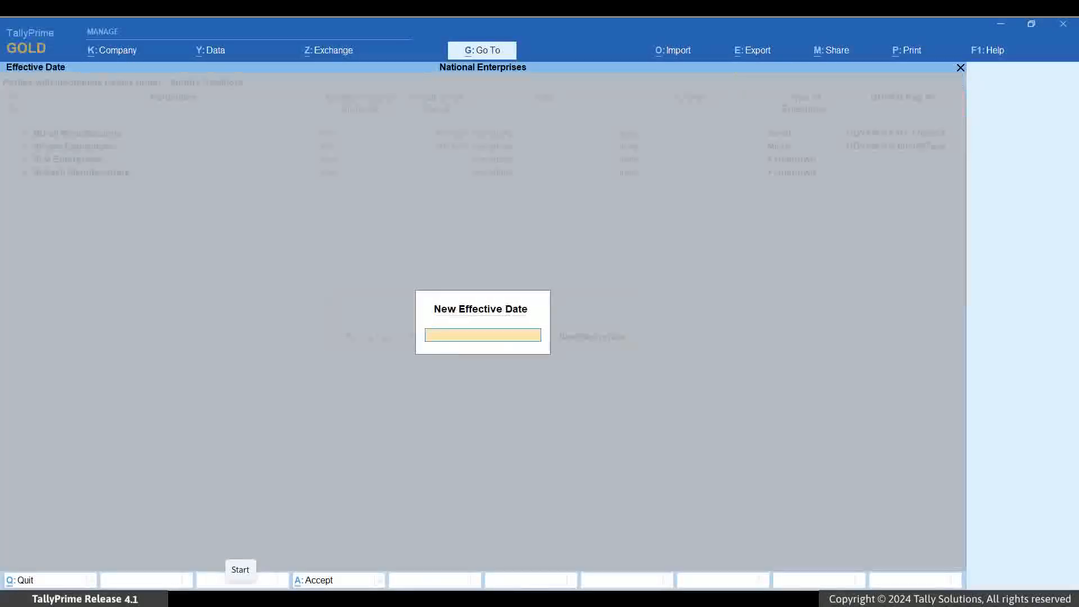
text(01-5-24)
key(Return)
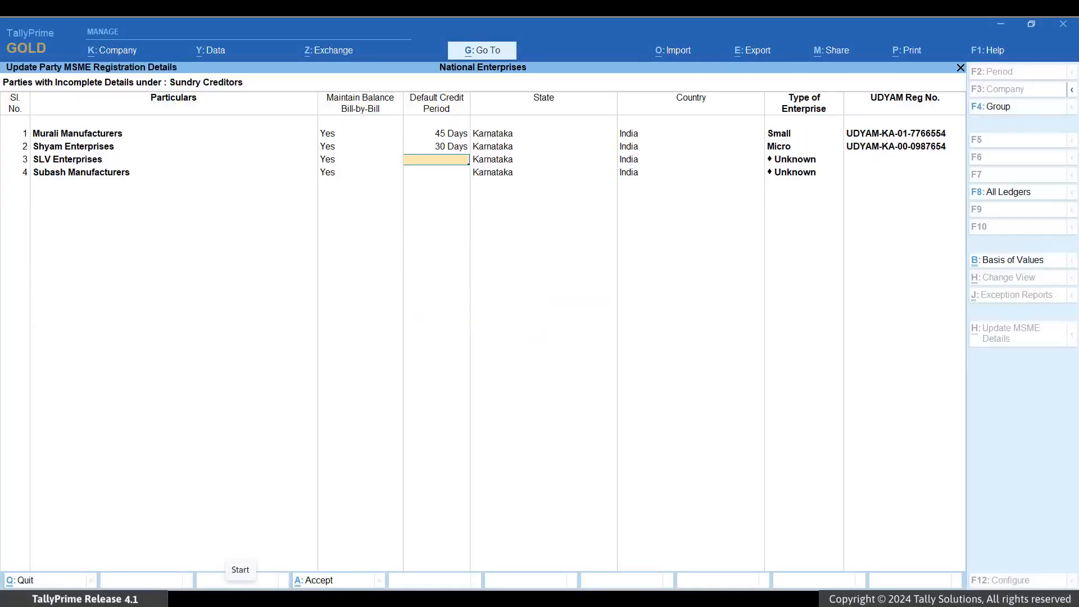
Save the MSME registration details entered for the parties
key(ctrl+a)
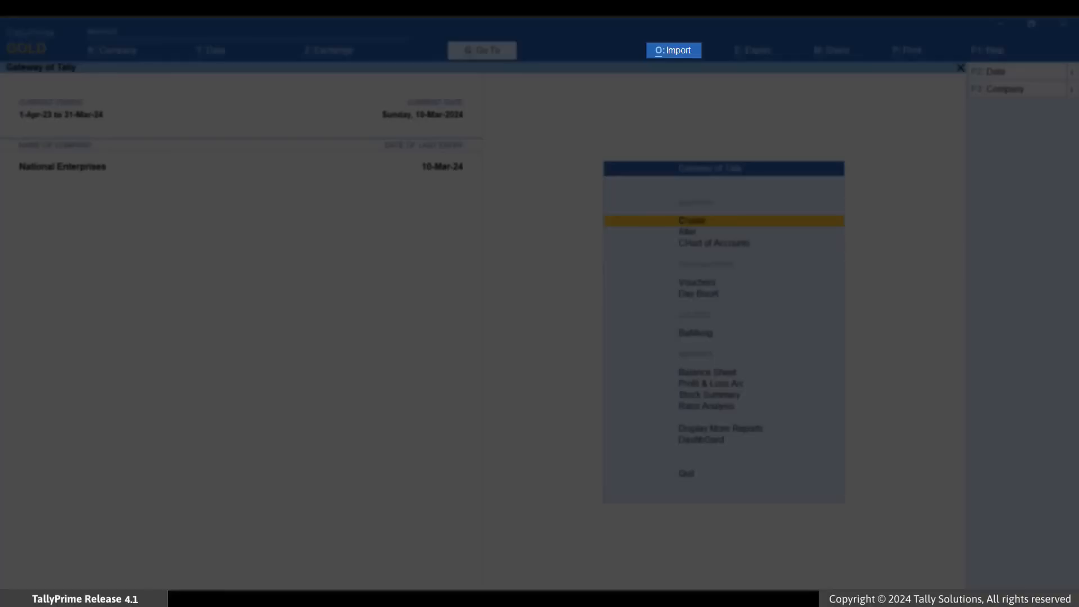
Start a masters import with Excel (Spreadsheet) as the file format
key(alt+o)
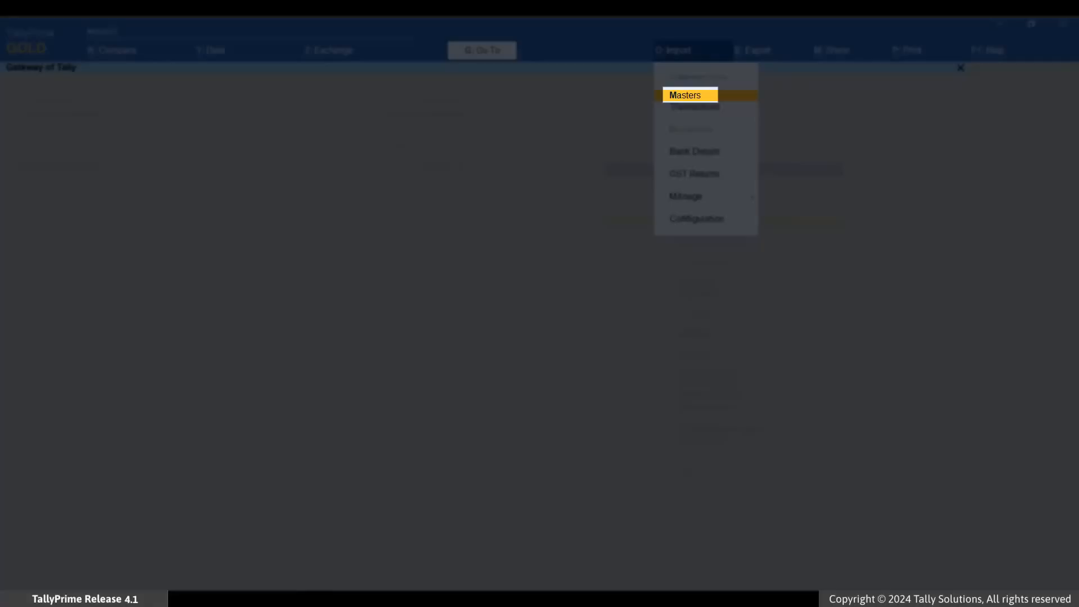
key(Return)
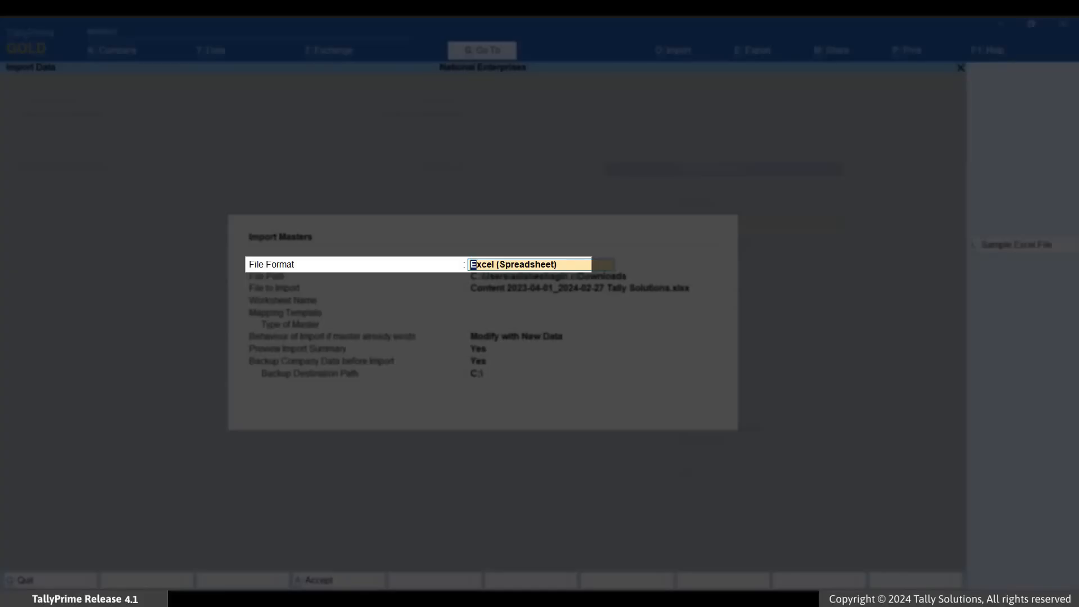
key(Return)
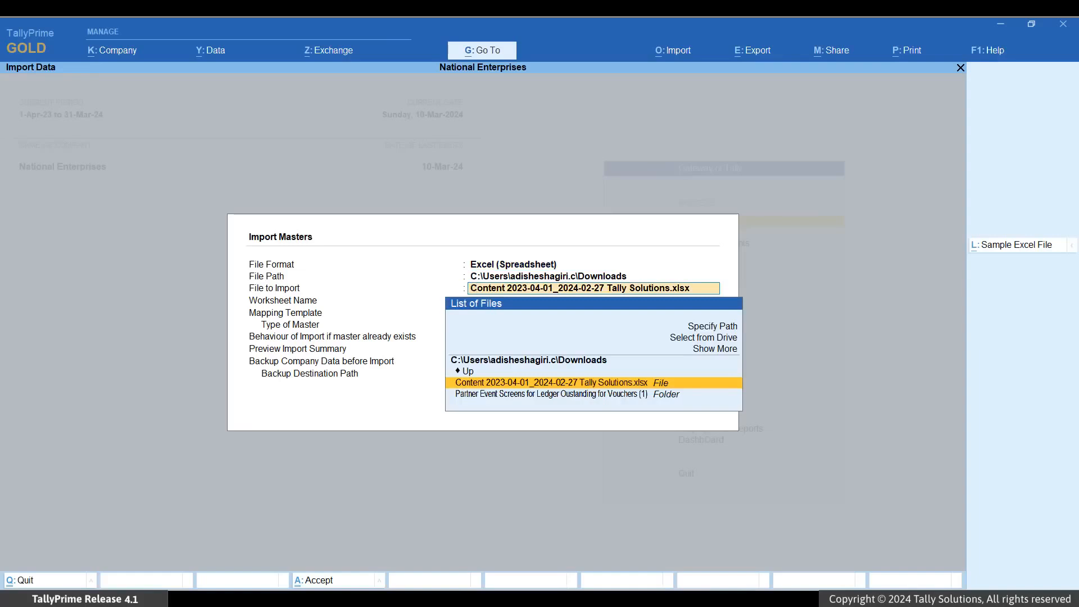
Select suppliers.xlsx from F:\Import as the file to import, using its supplier worksheet
key(Up)
key(Up)
key(Up)
key(Up)
key(Return)
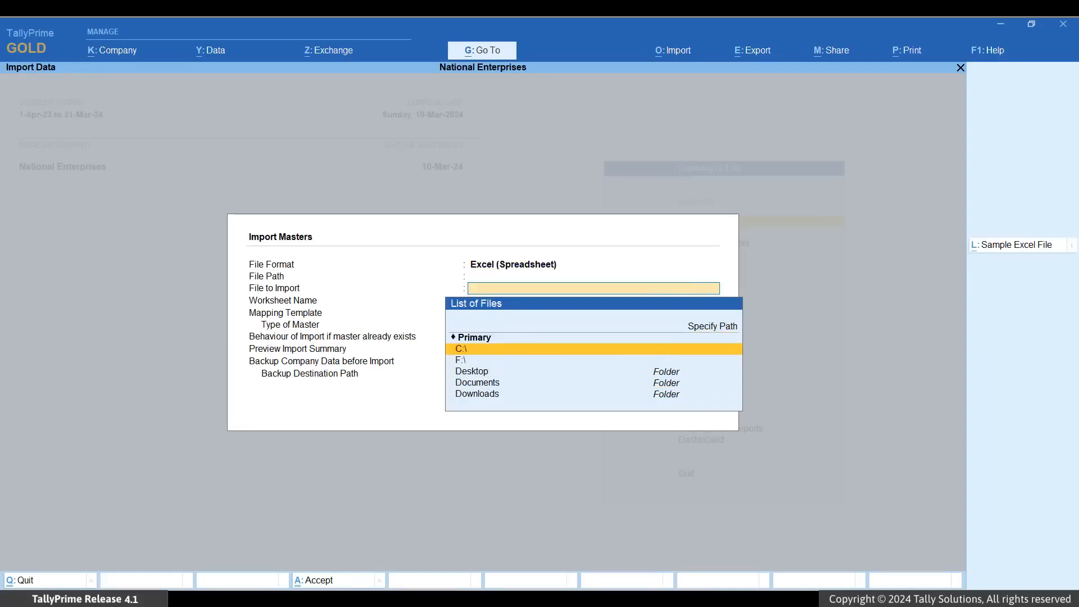
key(Down)
key(Return)
key(Down)
key(Return)
key(Return)
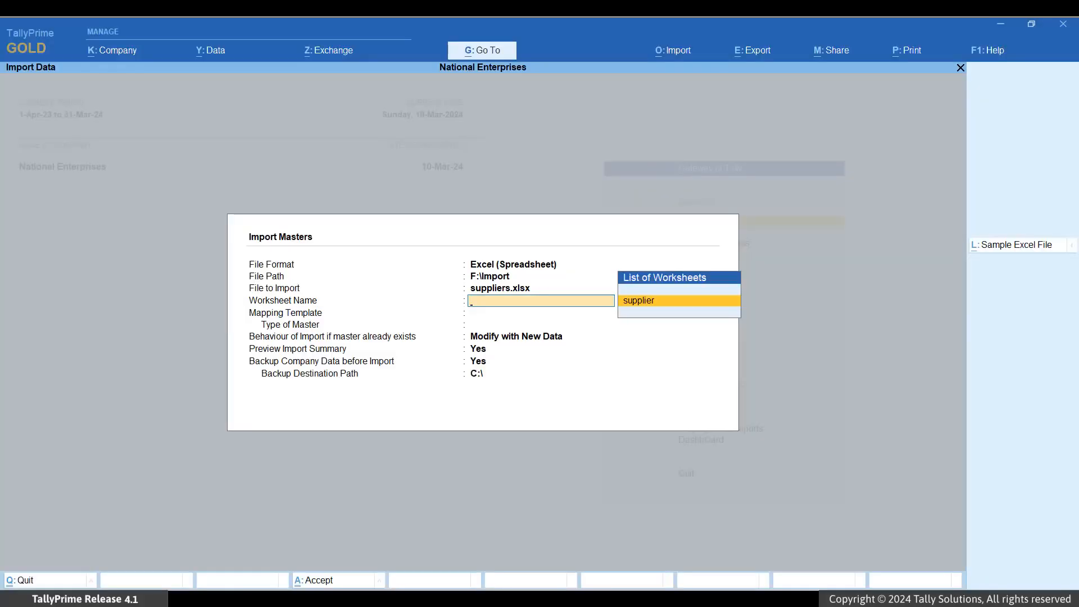
key(Return)
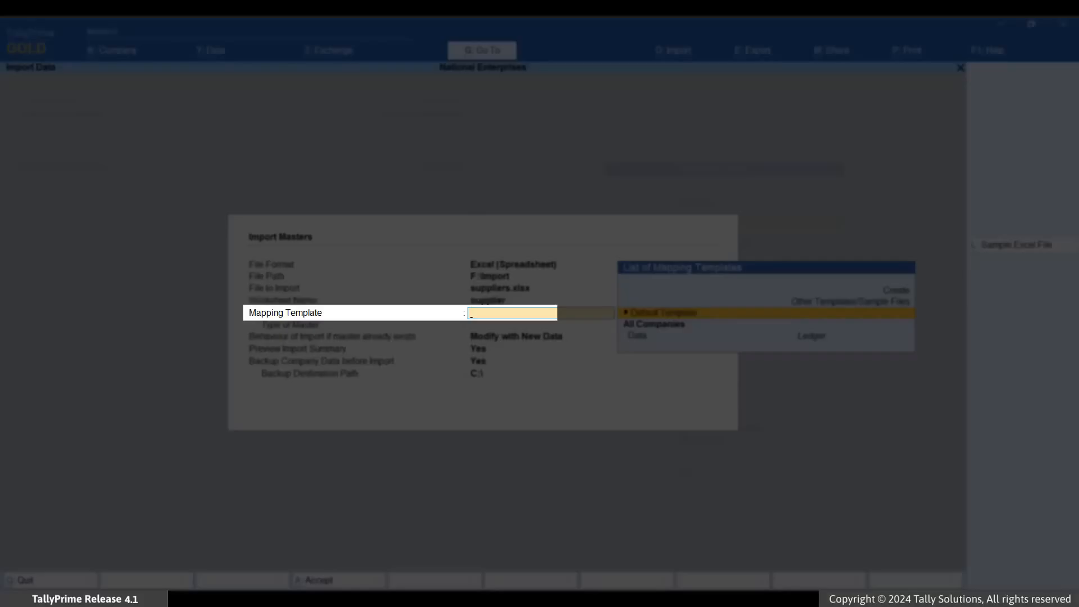
Create a mapping template named MSME Suppliers for all companies, with Ledger as the type of master
key(Up)
key(Up)
key(Return)
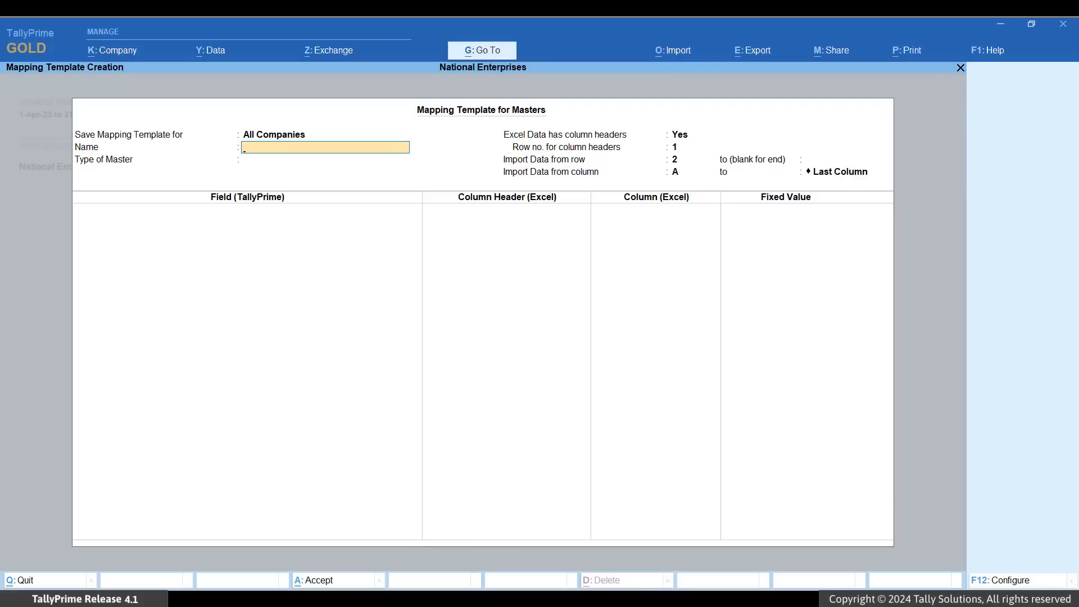
text(MSME Sup)
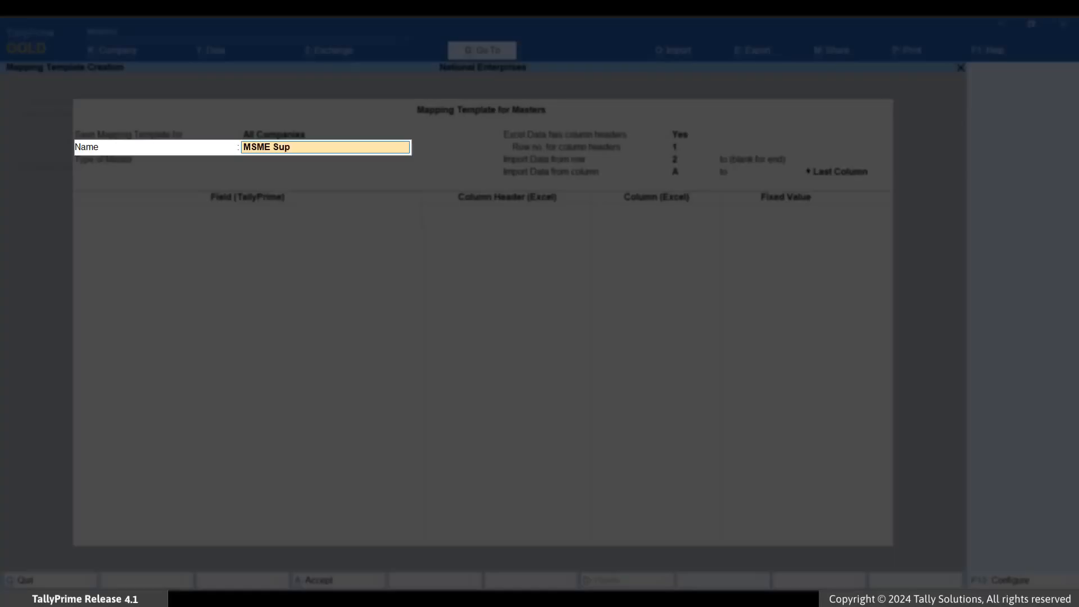
text(pliers)
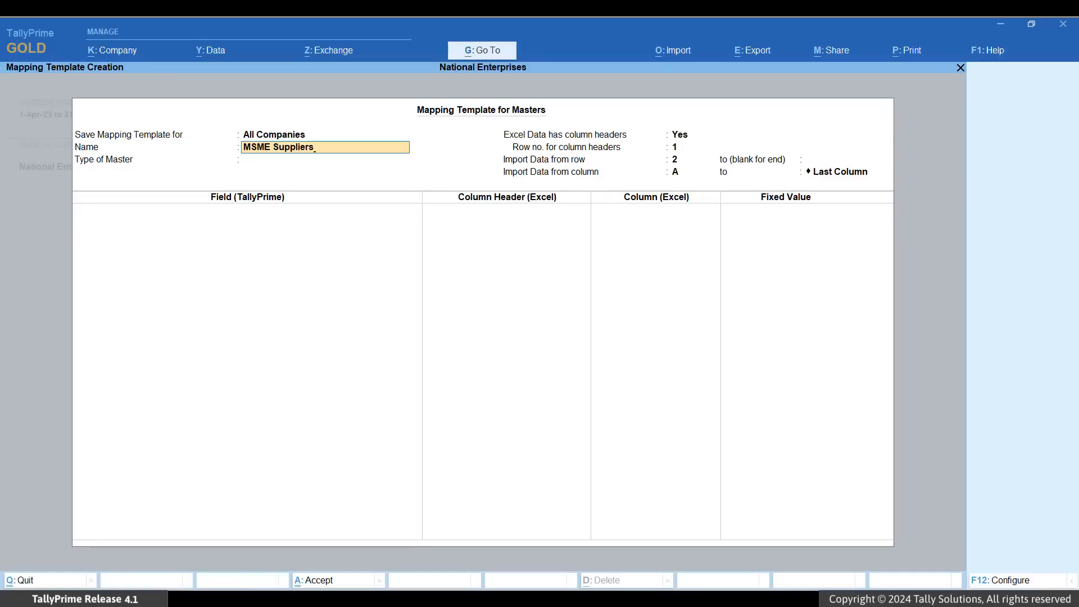
key(Return)
key(Down)
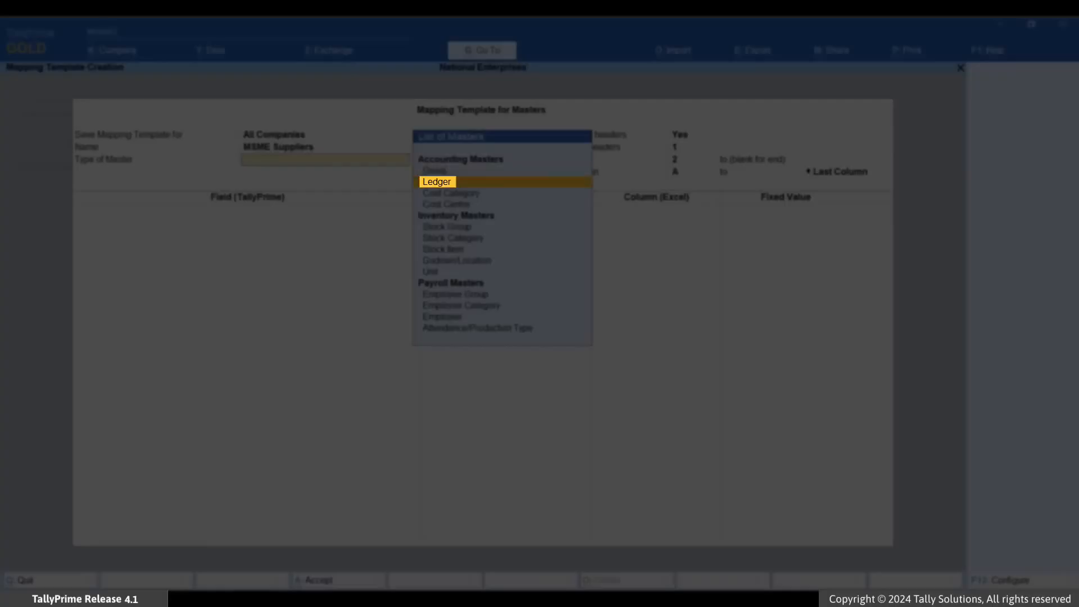
key(Return)
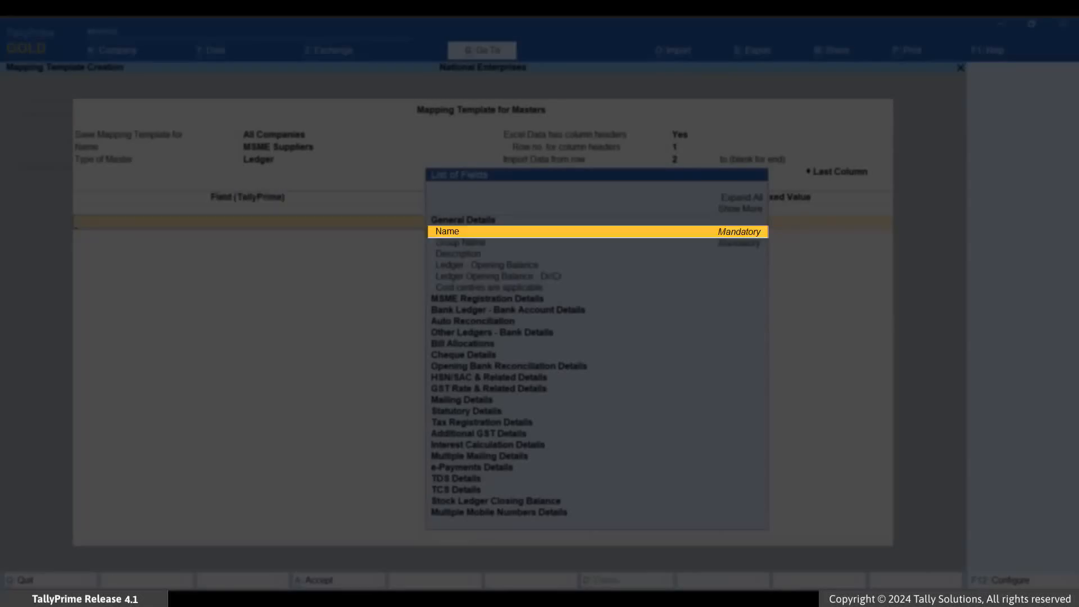
Map the Name field to the Supplier Name column and Group Name to the Group column
key(Return)
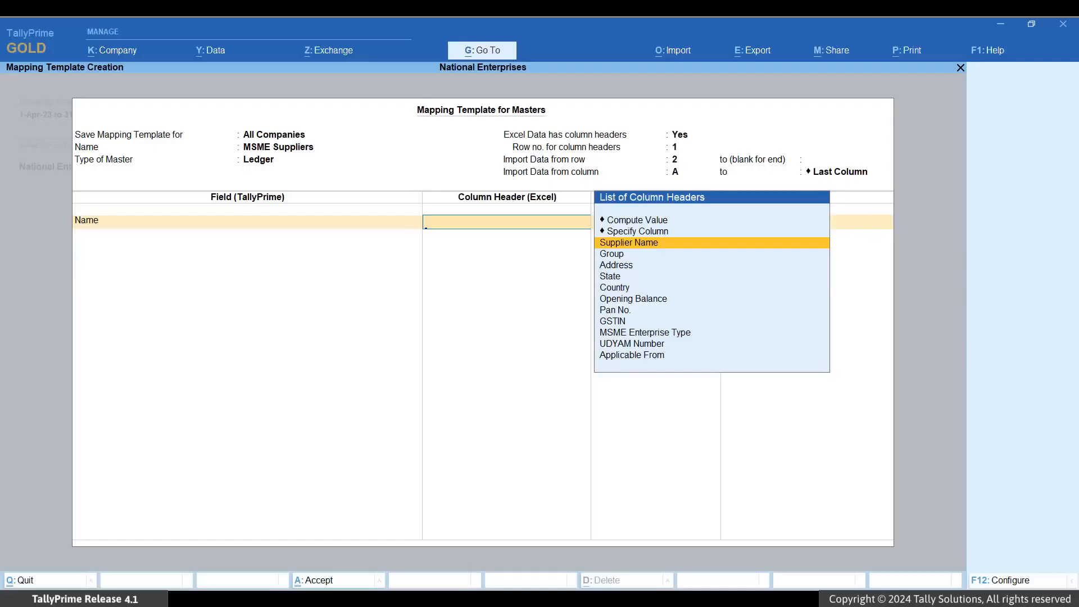
key(Return)
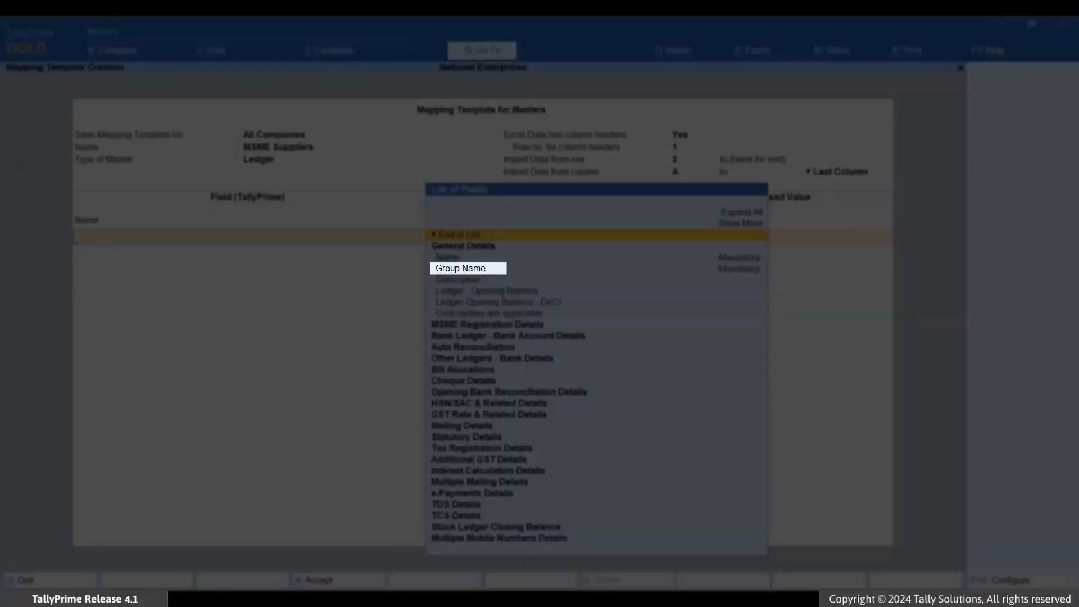
key(Down)
key(Down)
key(Down)
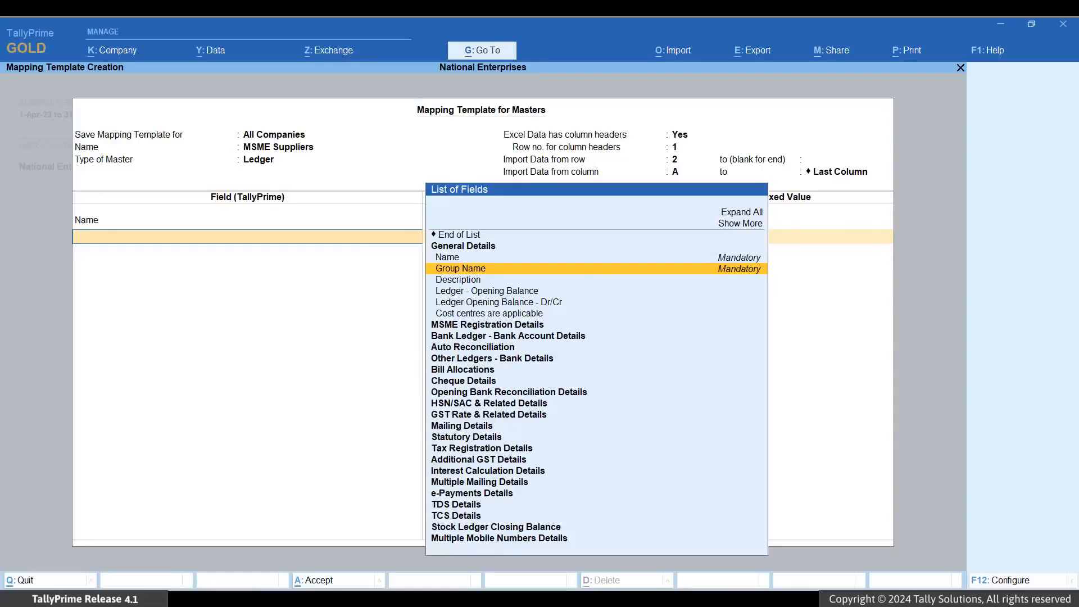
key(Return)
key(Down)
key(Return)
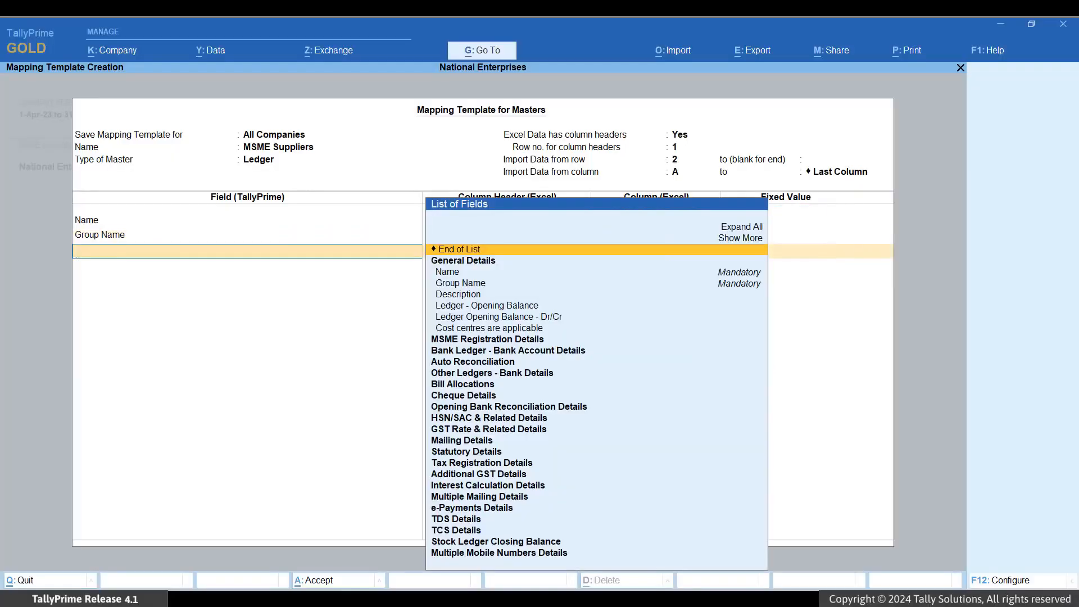
Map the Country field from the mailing details to the Country column
key(Down)
key(Down)
key(Down)
key(Down)
key(Down)
key(Down)
key(Down)
key(Down)
key(Down)
key(Down)
key(Down)
key(Down)
key(Down)
key(Down)
key(Down)
key(Down)
key(Down)
key(Return)
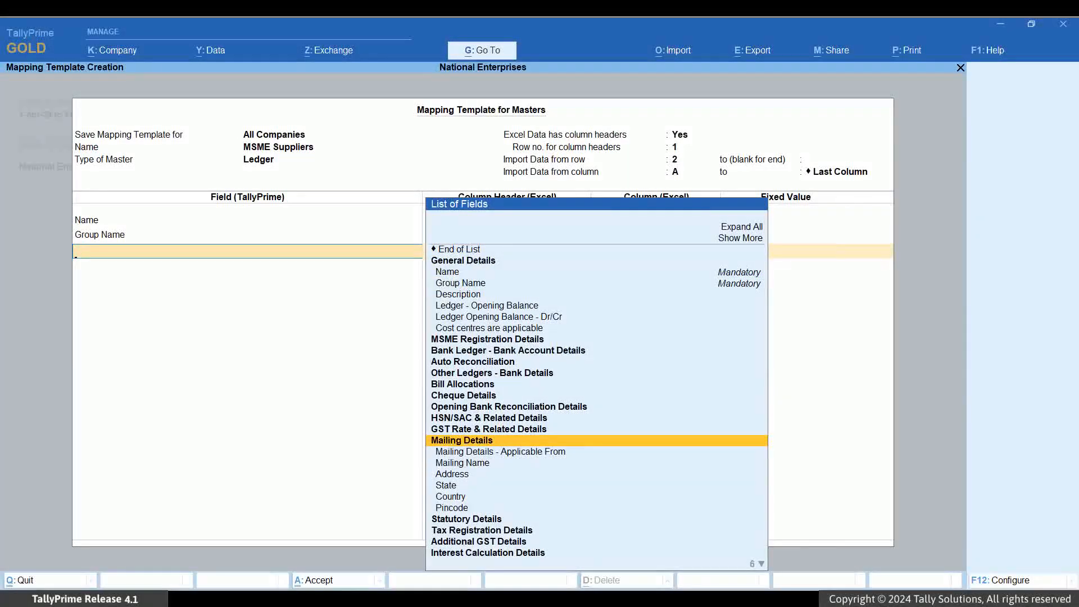
key(Down)
key(Down)
key(Down)
key(Down)
key(Down)
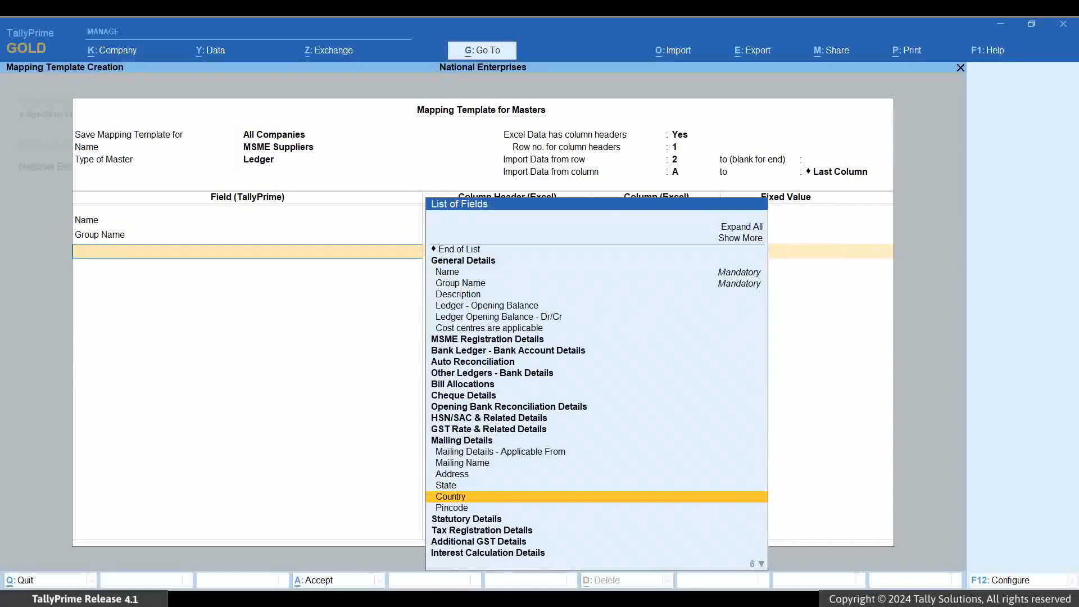
key(Return)
key(Down)
key(Down)
key(Down)
key(Down)
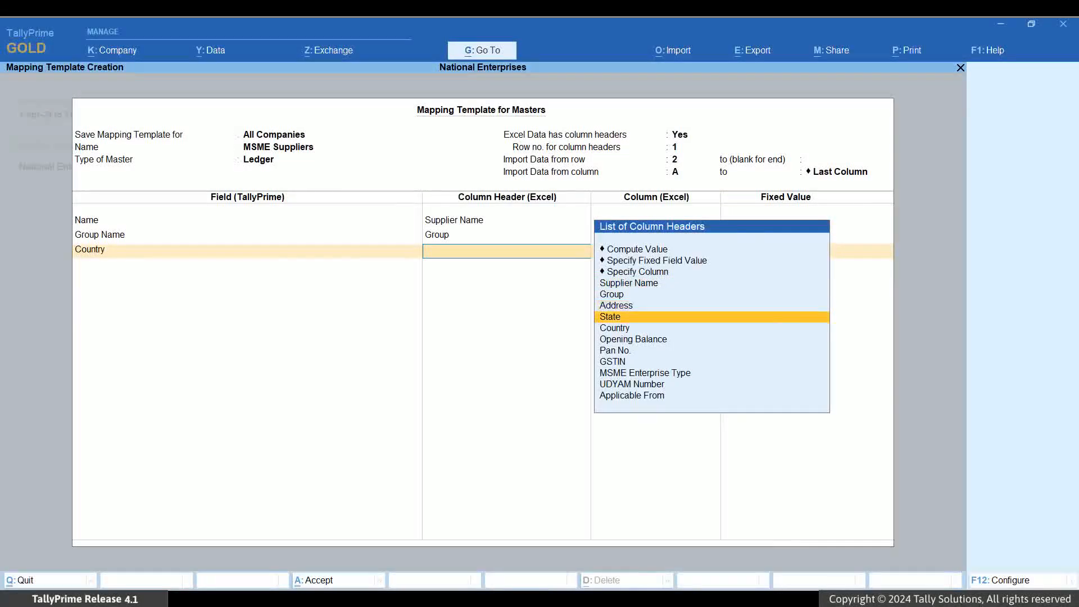
key(Return)
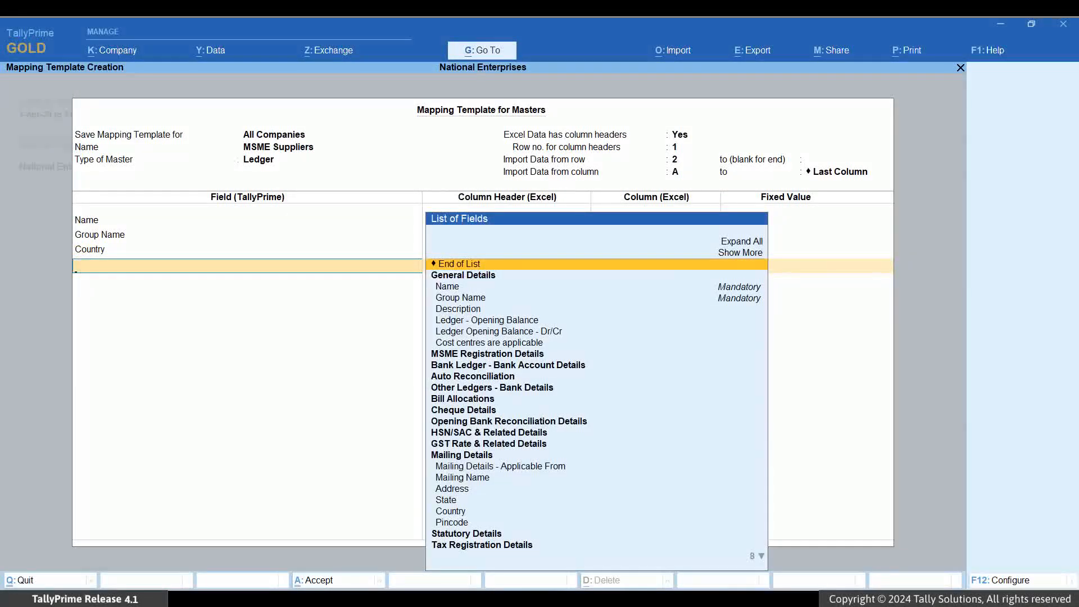
Map the MSME Registration - Type of Enterprise field to the MSME Enterprise Type column
key(Down)
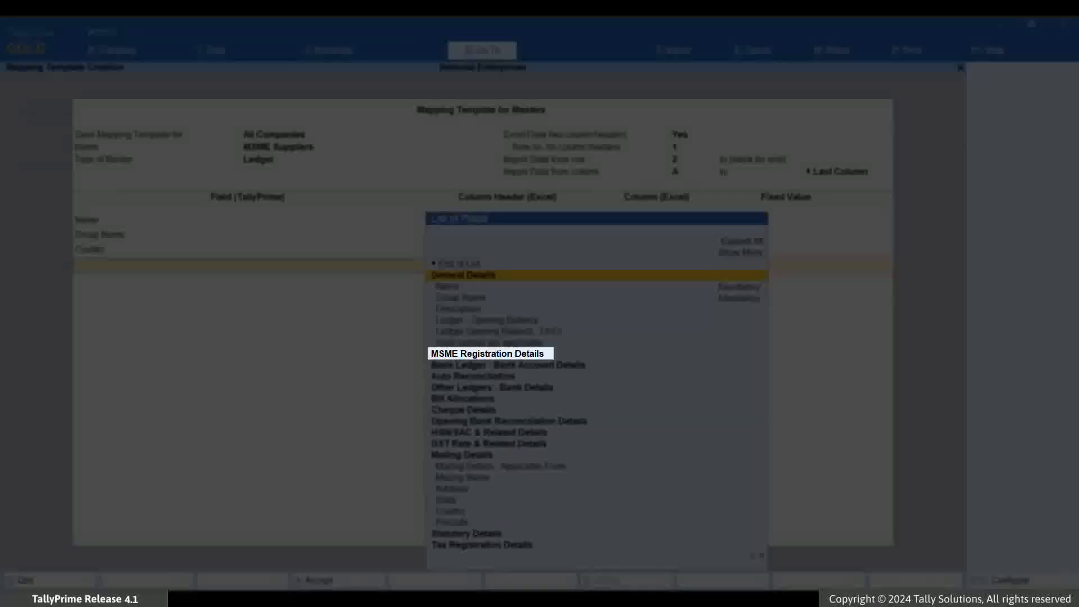
key(Down)
key(Down)
key(Down)
key(Down)
key(Down)
key(Down)
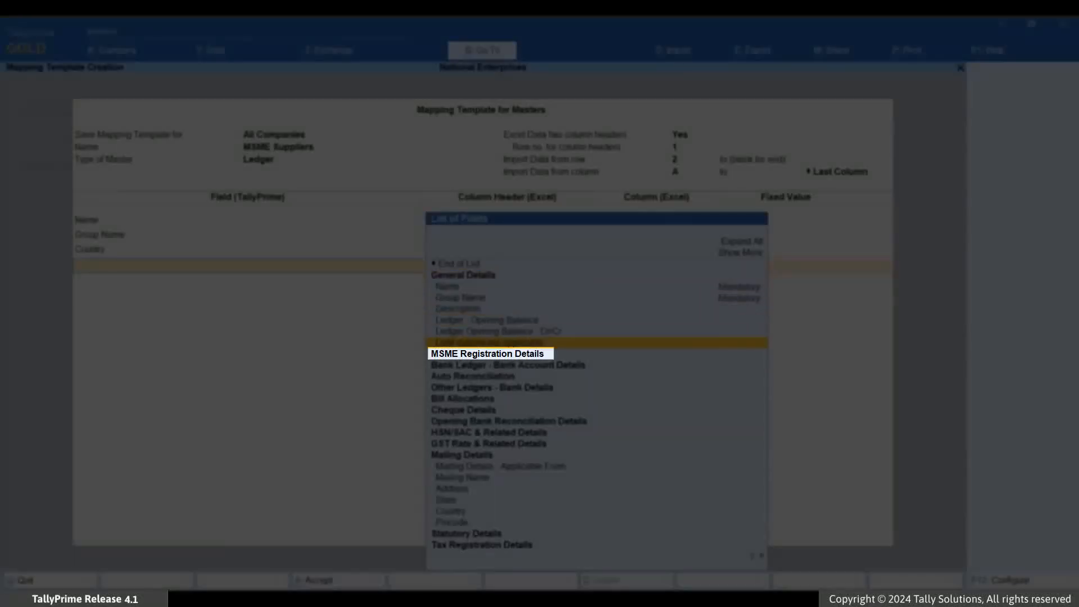
key(Return)
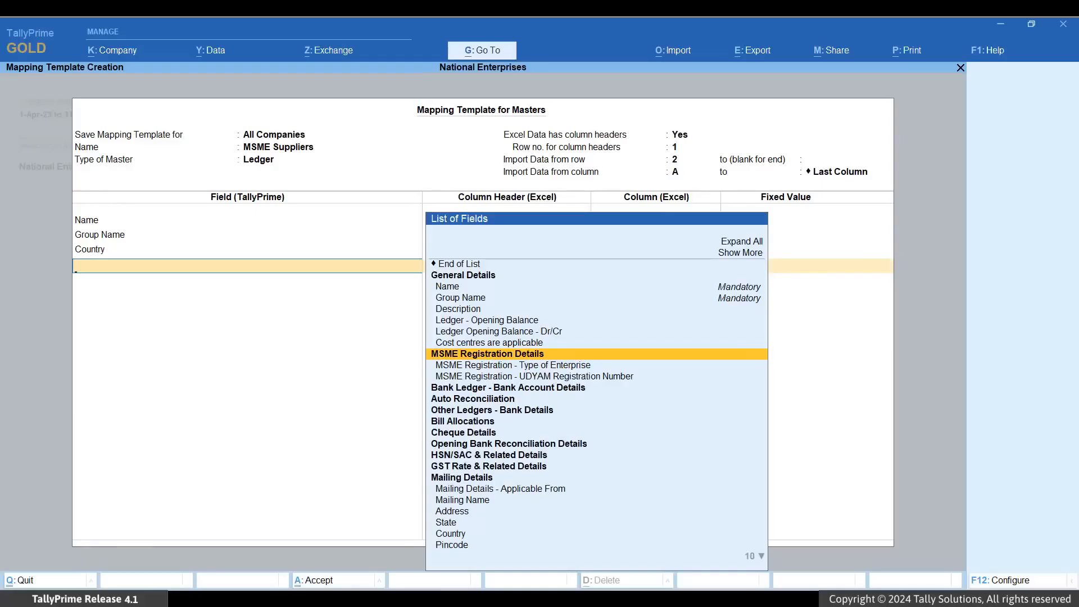
key(Down)
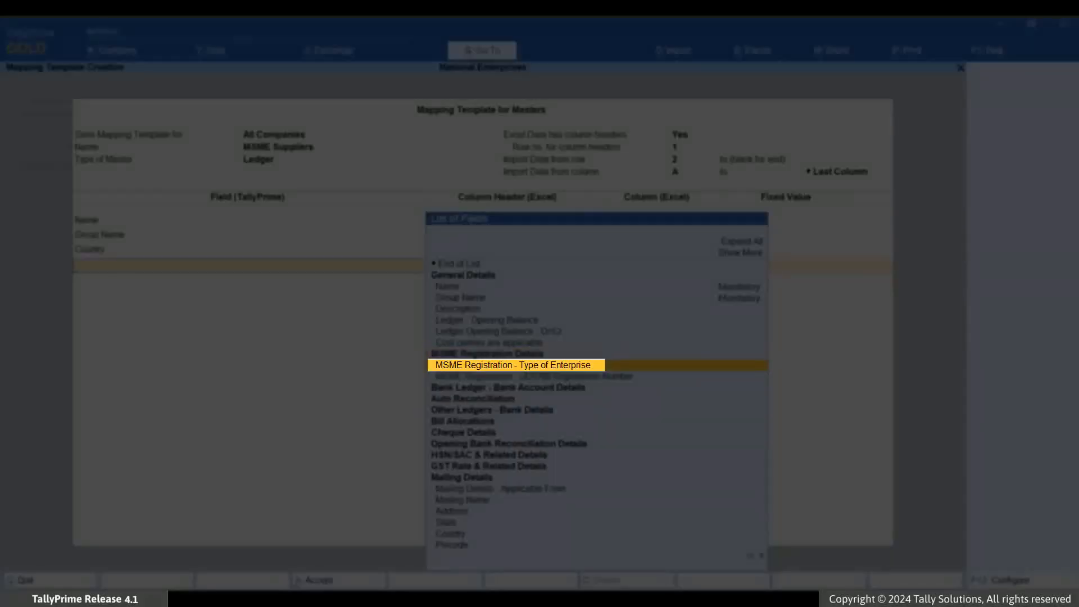
key(Return)
key(Down)
key(Down)
key(Down)
key(Down)
key(Down)
key(Down)
key(Down)
key(Down)
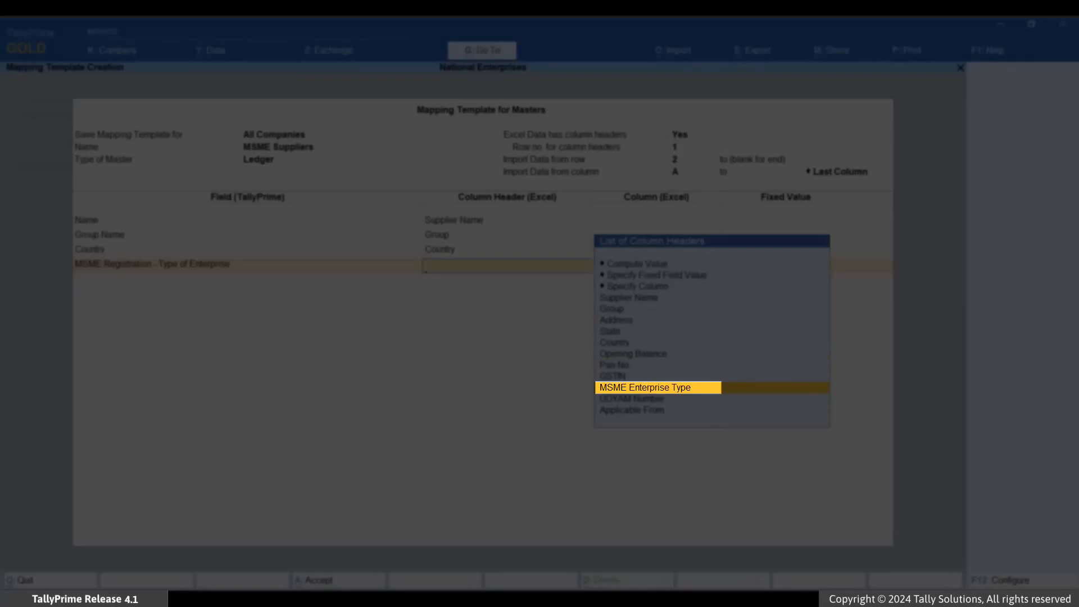
key(Return)
Map the MSME Registration - UDYAM Registration Number field to the UDYAM Number column
key(Down)
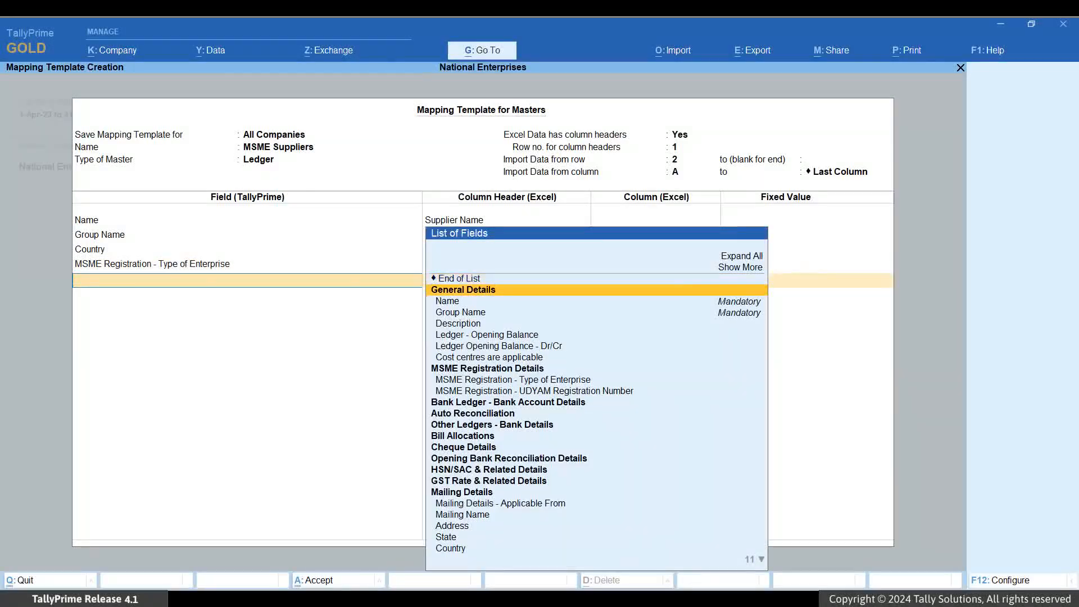
key(Down)
key(Down)
key(Down)
key(Down)
key(Down)
key(Down)
key(Down)
key(Down)
key(Down)
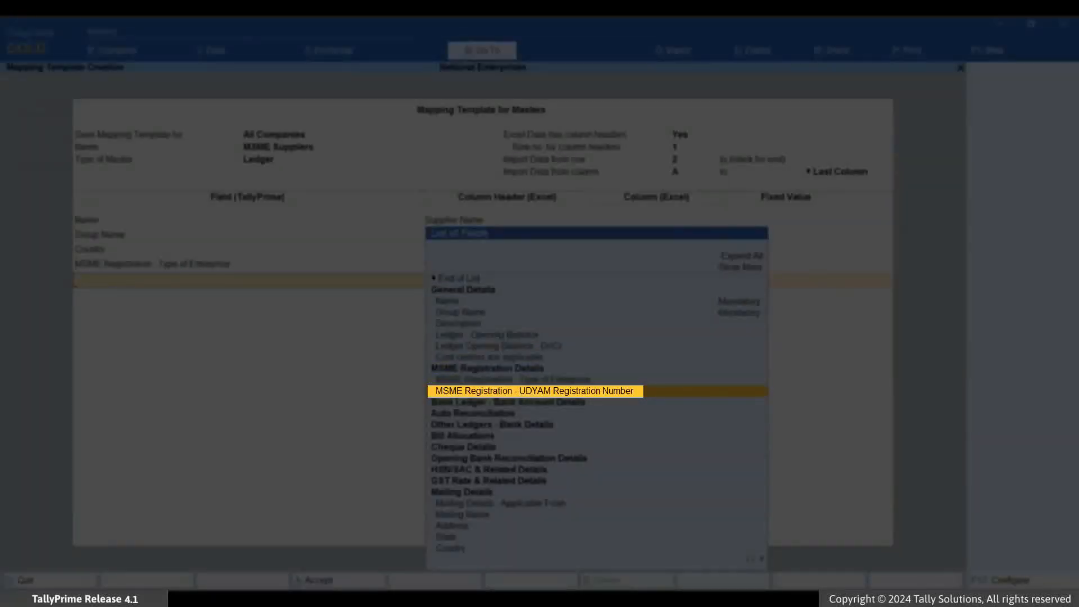
key(Return)
key(Down)
key(Down)
key(Down)
key(Down)
key(Down)
key(Down)
key(Down)
key(Down)
Show more fields, map MSME Registration - Applicable From to the Applicable From column, and save the mapping template
key(Down)
key(Return)
key(Up)
key(Return)
key(Down)
key(Down)
key(Down)
key(Down)
key(Down)
key(Down)
key(Down)
key(Down)
key(Down)
key(Down)
key(Down)
key(Down)
key(Down)
key(Down)
key(Down)
key(Down)
key(Down)
key(Down)
key(Down)
key(Down)
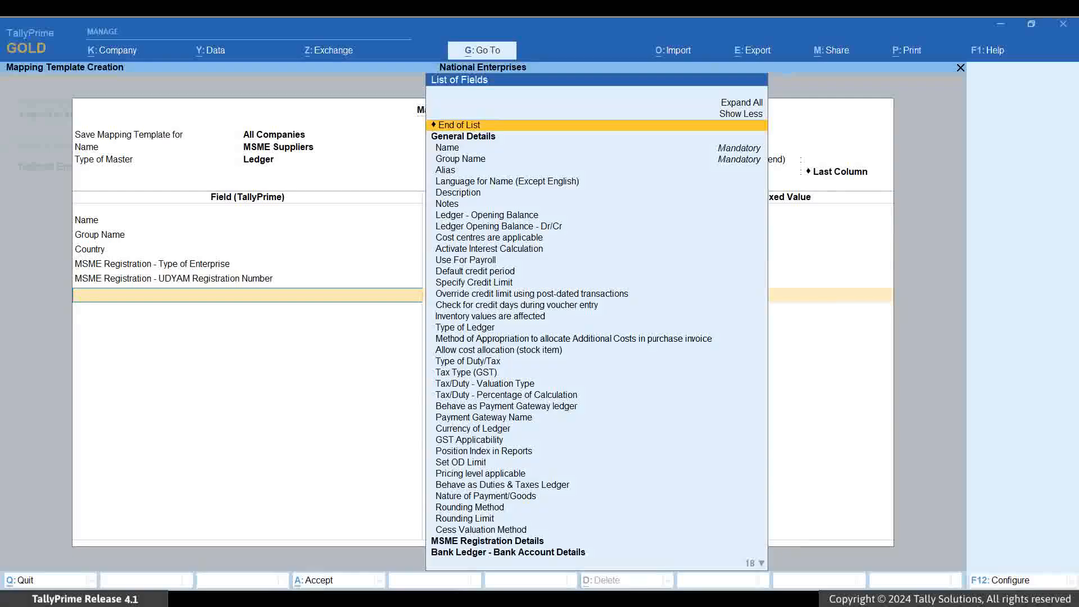
key(Down)
key(Return)
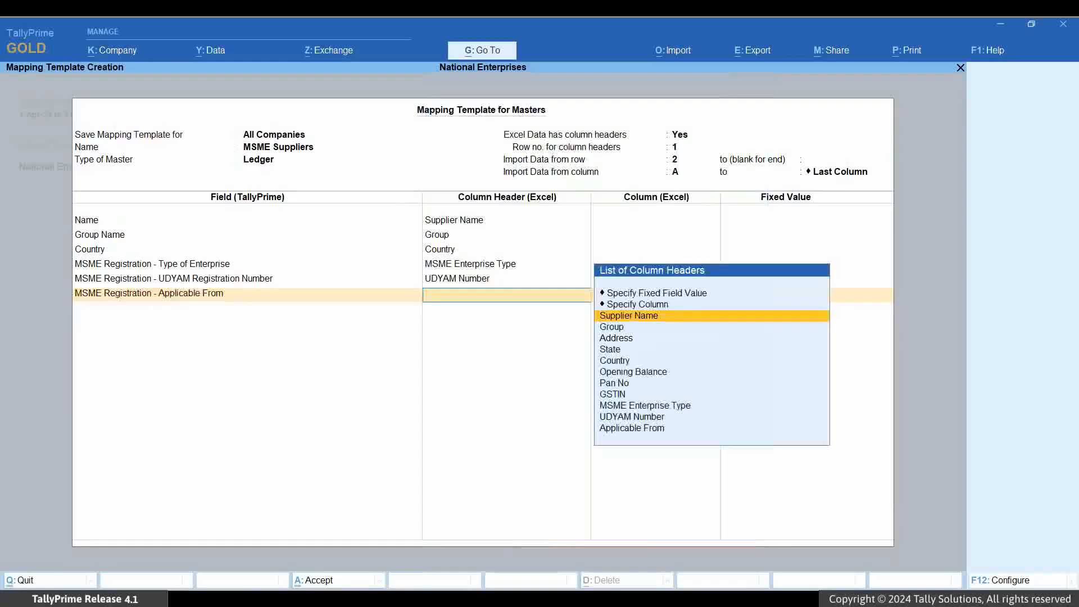
key(Down)
key(Down)
key(Down)
key(Down)
key(Down)
key(Down)
key(Down)
key(Down)
key(Down)
key(Down)
key(Down)
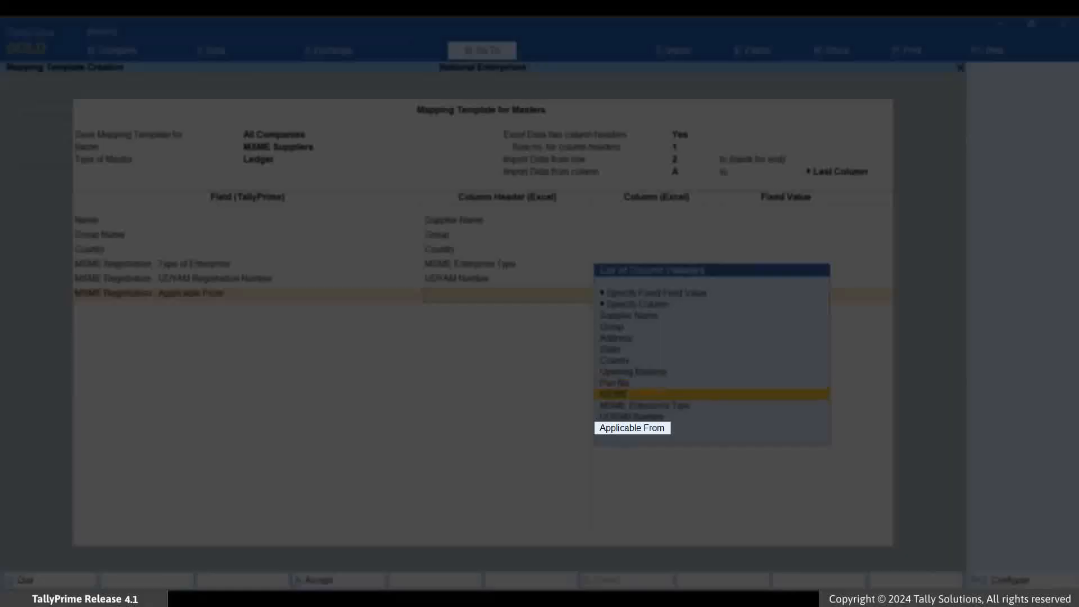
key(Return)
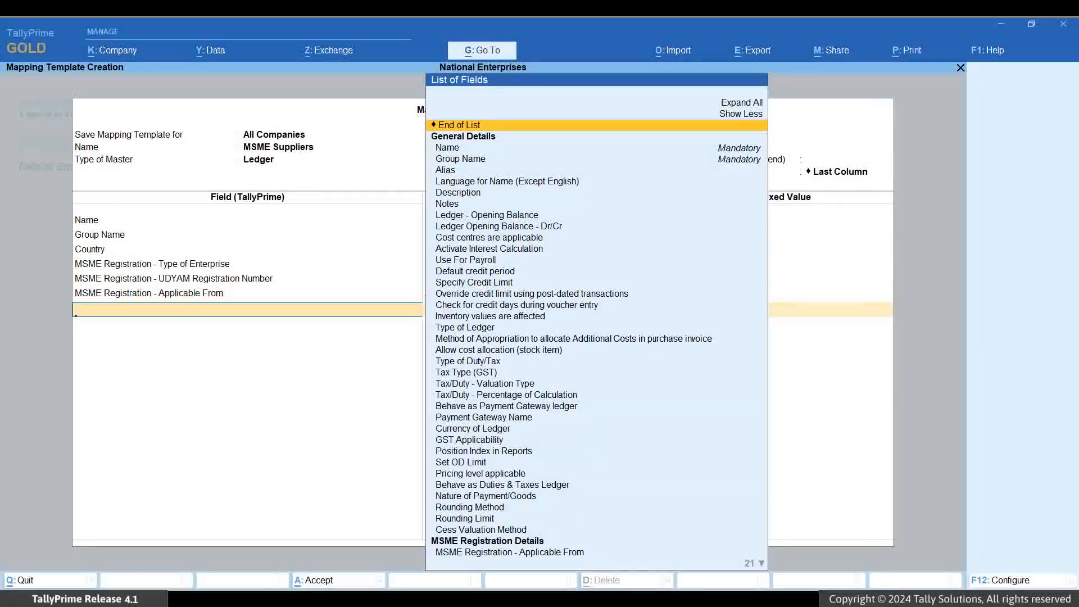
key(Return)
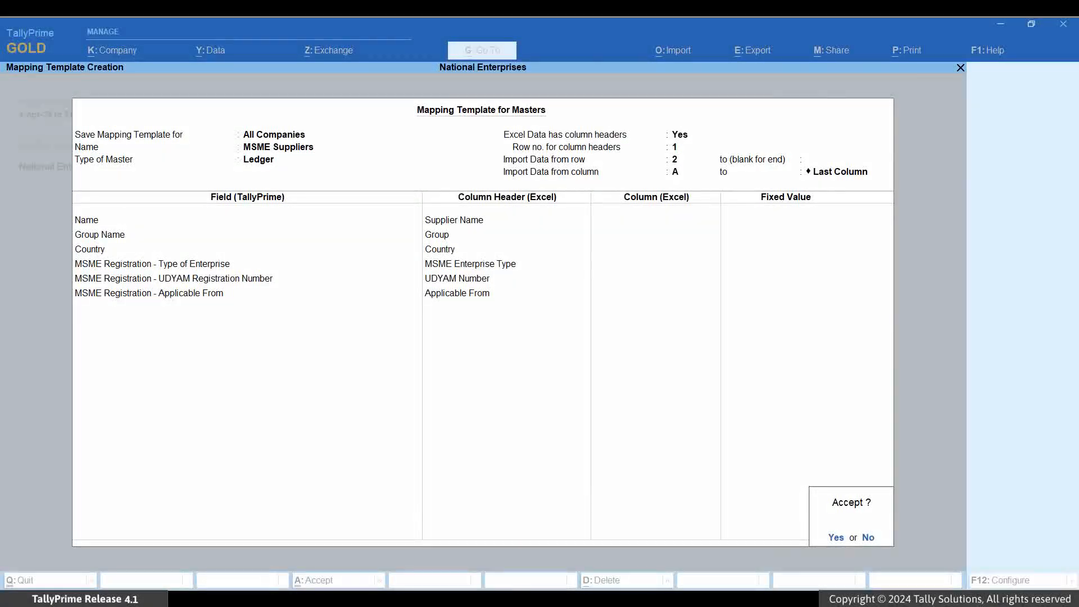
key(Return)
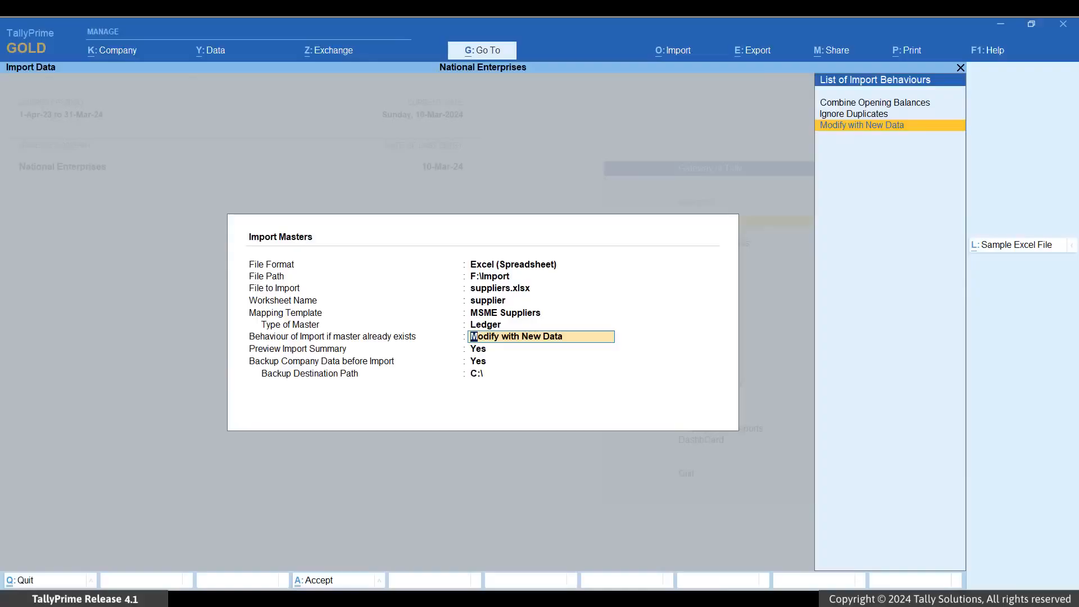
Keep Modify with New Data for existing masters and backup to C:\ enabled, and open the import summary preview
key(Return)
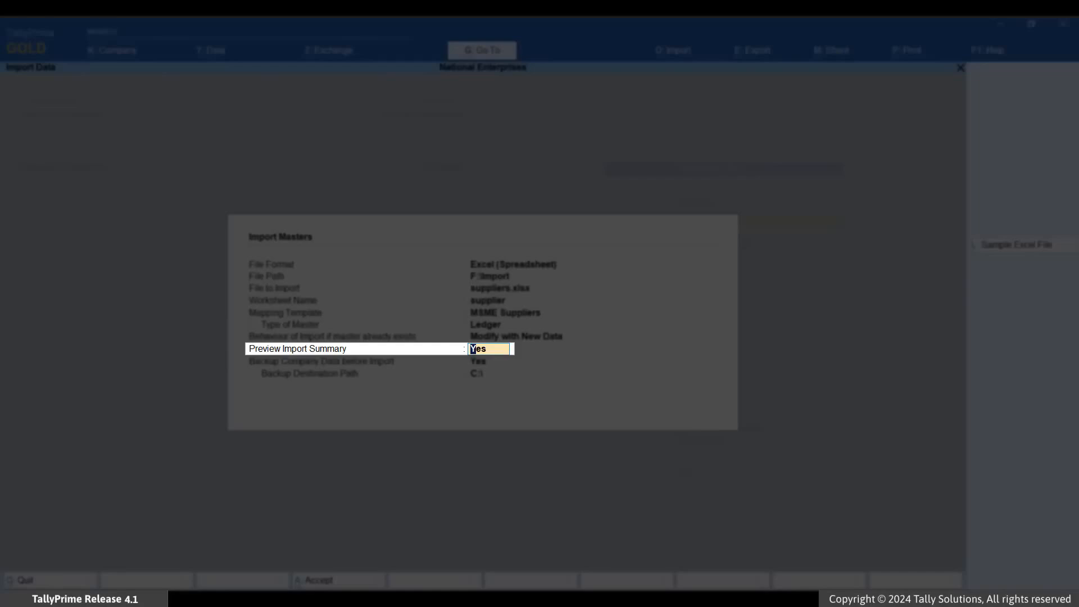
key(Return)
key(Return)
key(Return)
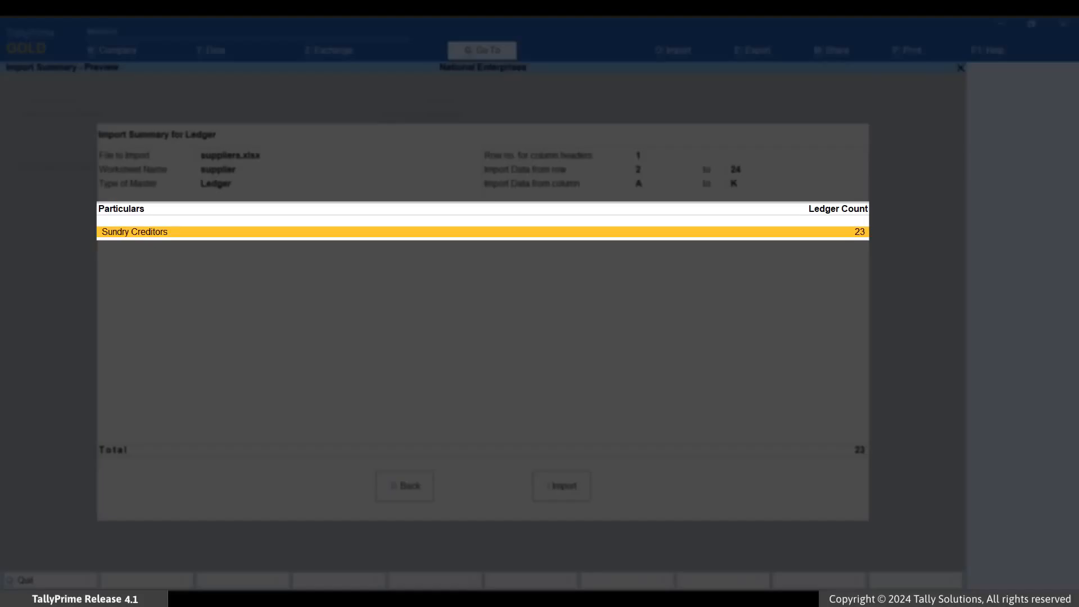
Import the Sundry Creditors ledgers from suppliers.xlsx and dismiss the completion message
key(i)
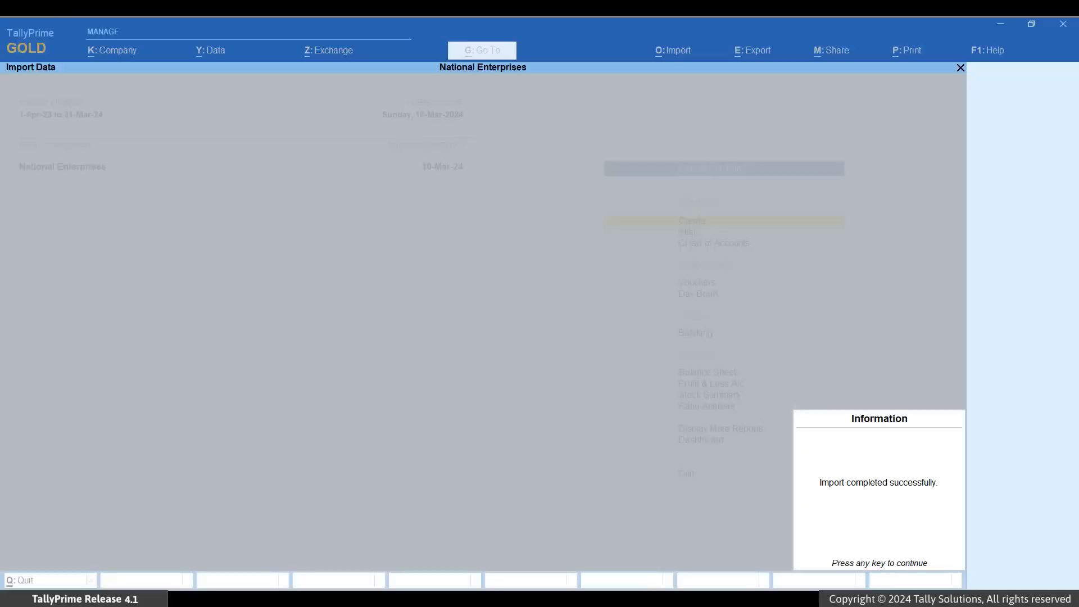
key(Return)
Open the ASM Tools ledger for alteration to check its imported details
key(Down)
key(Return)
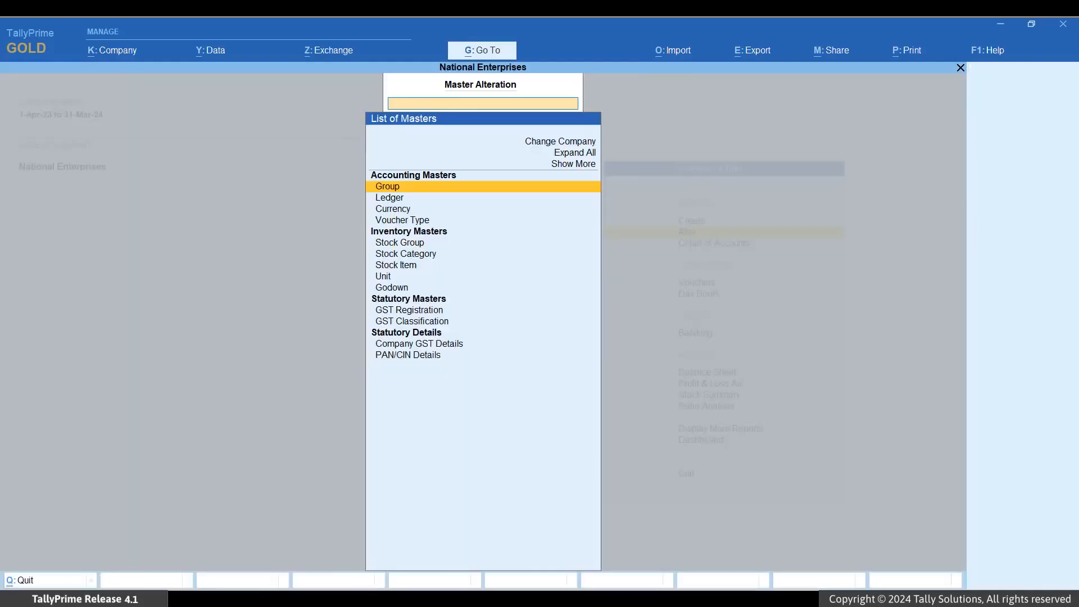
key(Down)
key(Return)
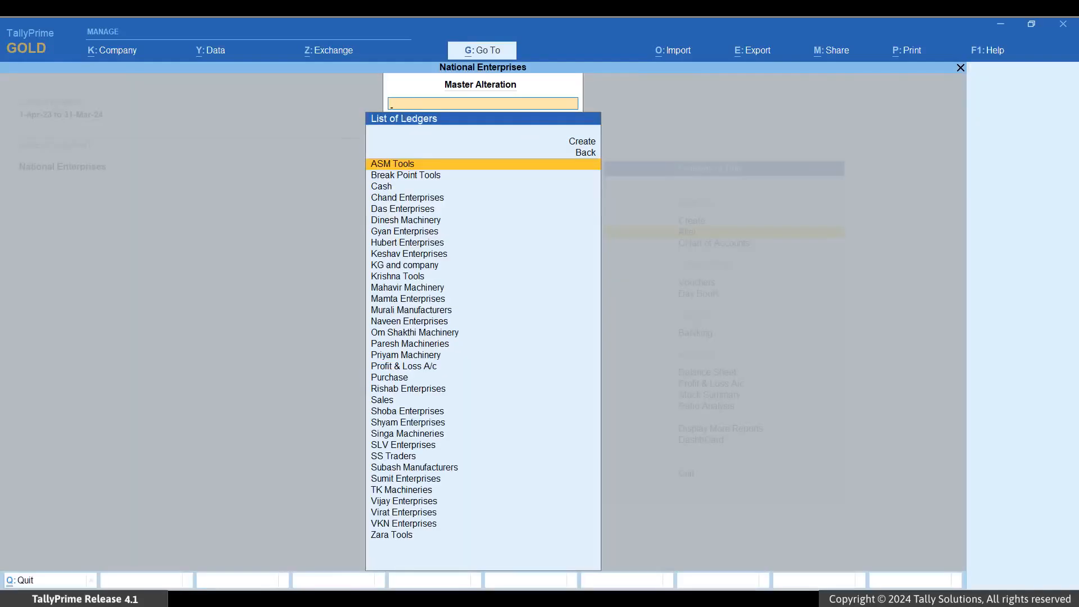
key(Return)
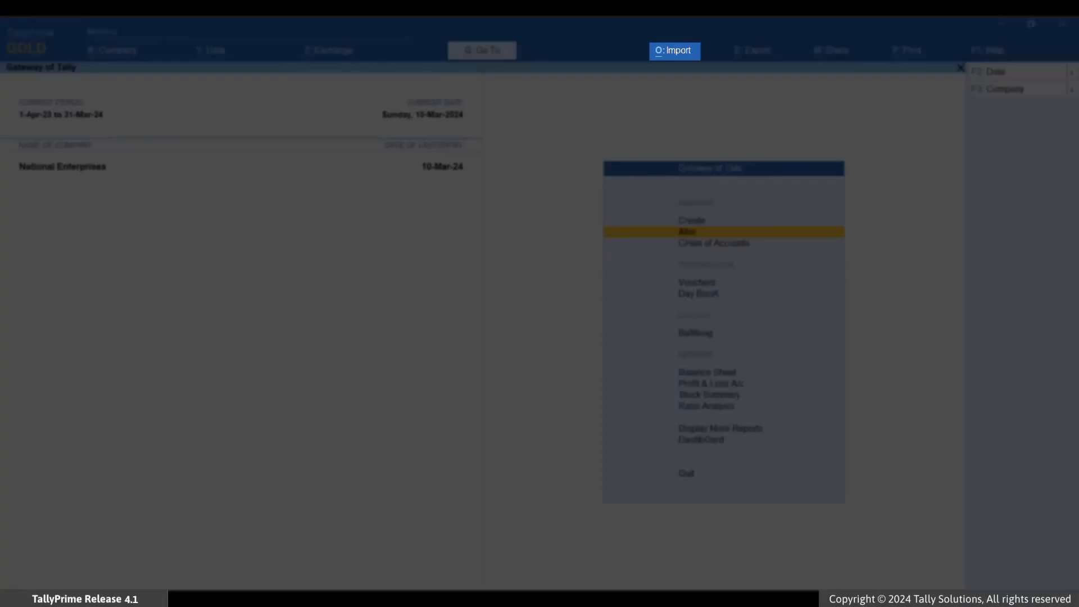
Open the sample Excel file export for masters from the import management options
key(alt+o)
key(Down)
key(Down)
key(Down)
key(Down)
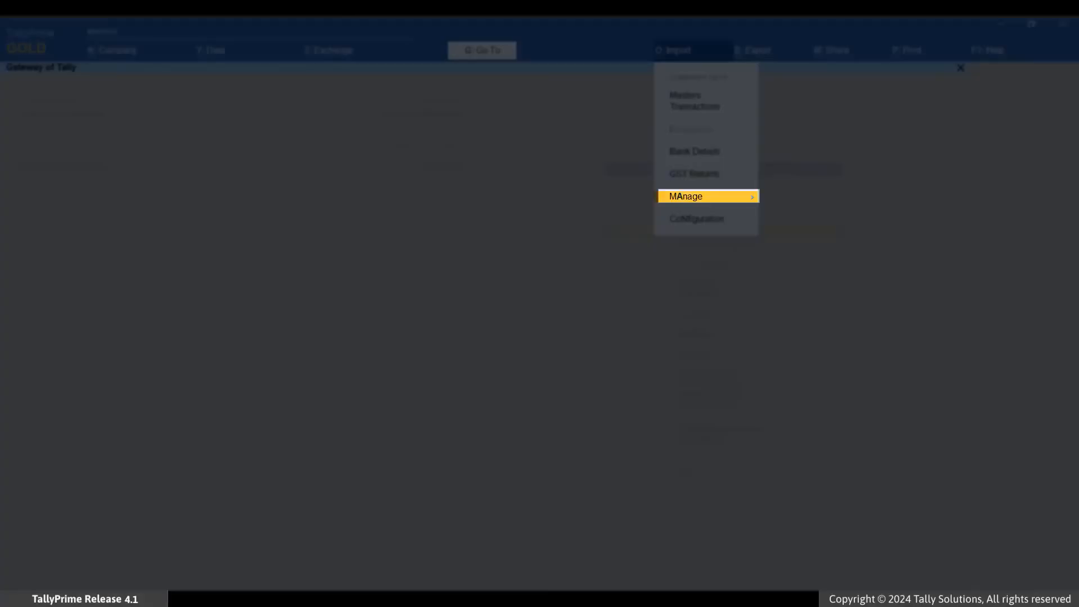
key(Return)
key(Down)
key(Return)
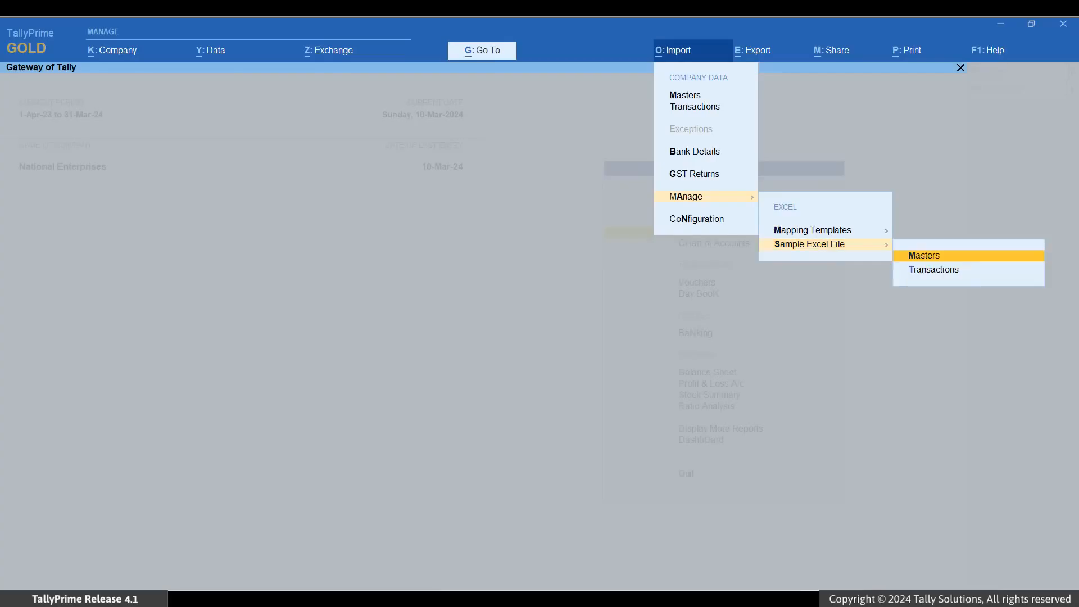
key(Return)
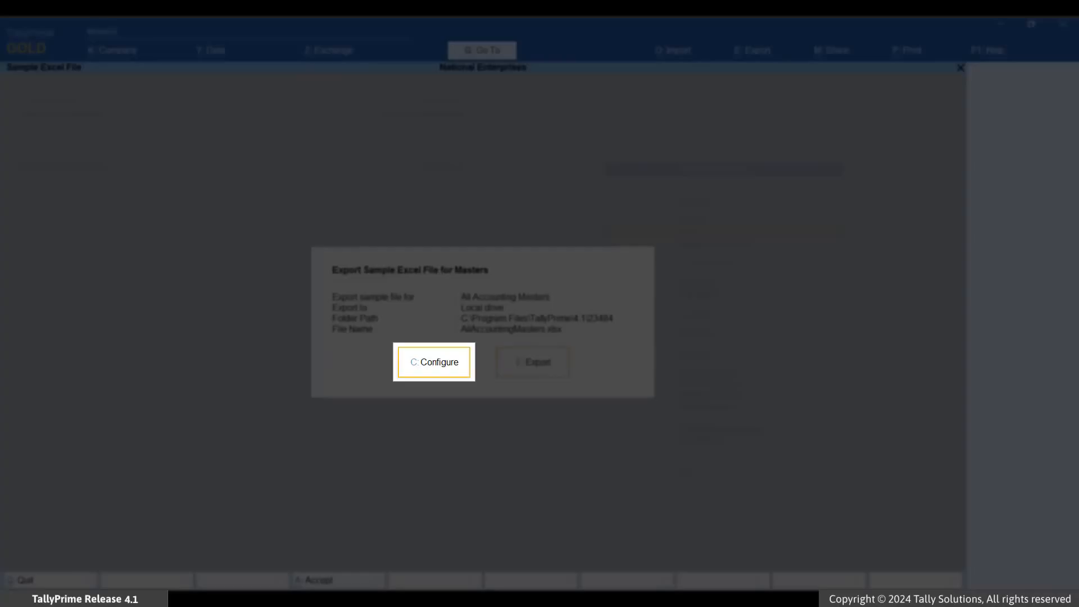
Configure the sample file export to cover Ledger masters
key(c)
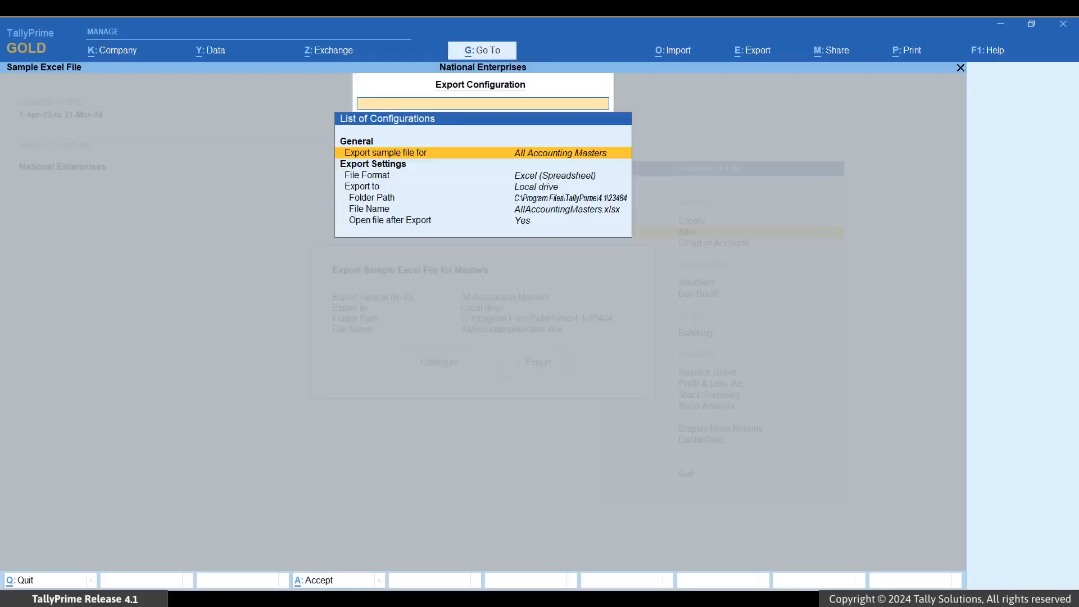
key(Return)
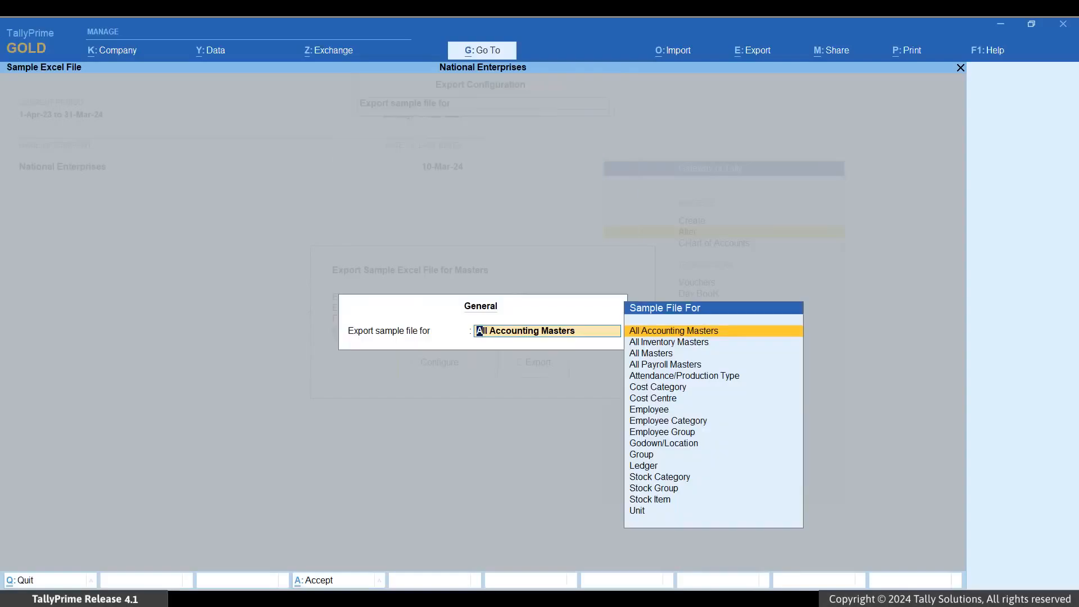
key(Down)
key(Down)
key(Down)
key(Down)
key(Down)
key(Down)
key(Down)
key(Down)
key(Down)
key(Down)
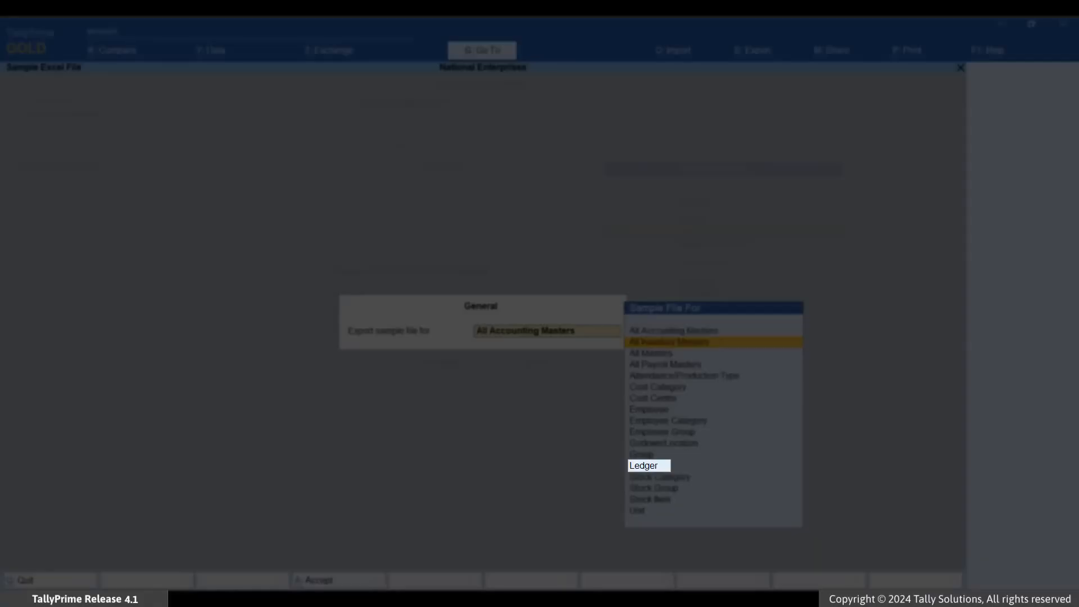
key(Down)
key(Down)
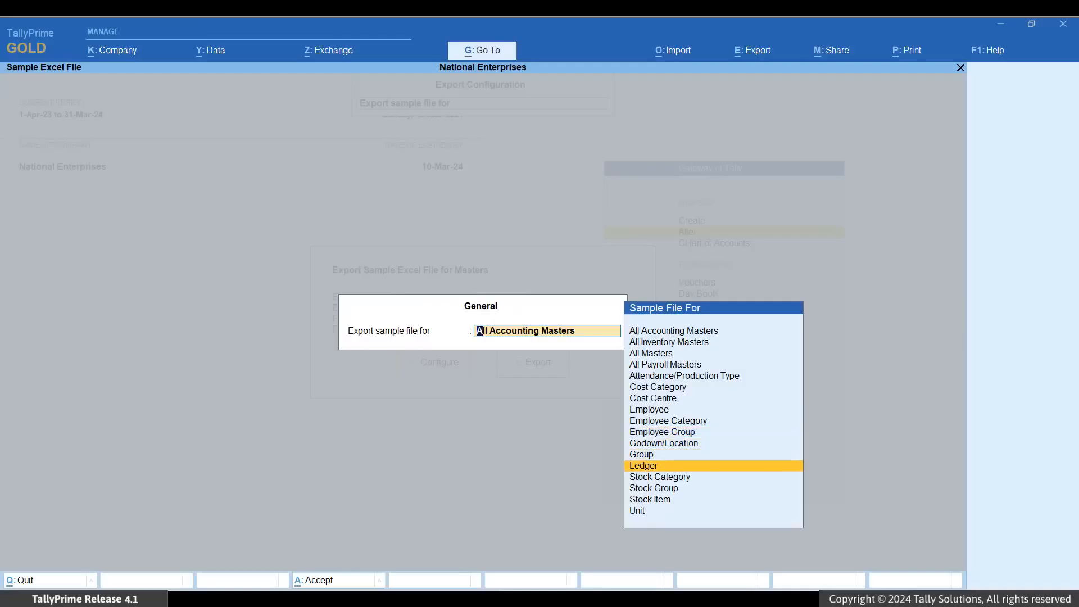
key(Return)
Set the sample file's export folder path to F:\Import
key(Down)
key(Down)
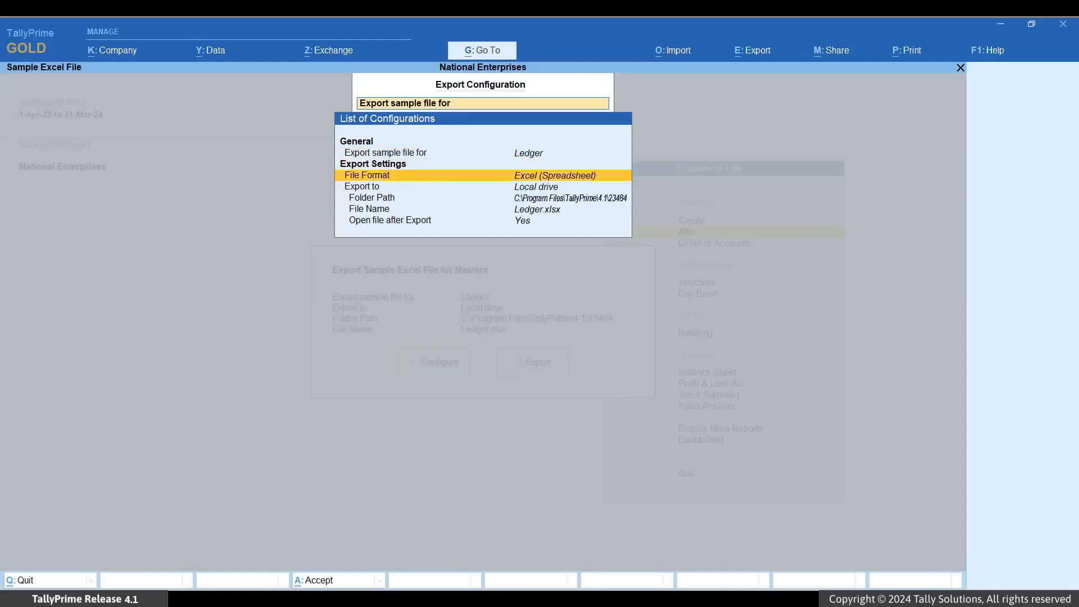
key(Return)
key(Up)
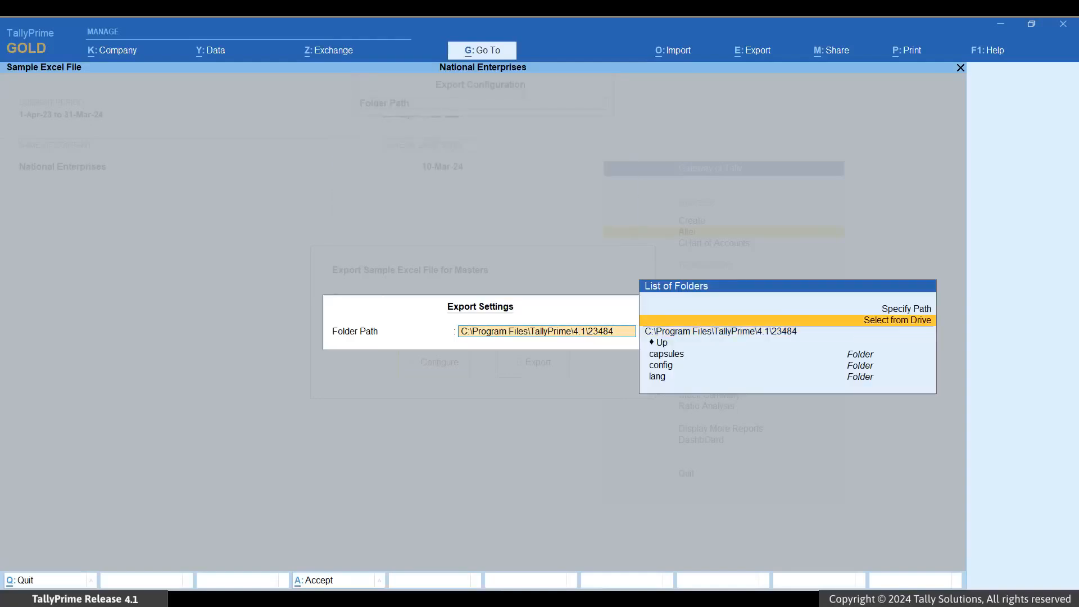
key(Return)
key(Down)
key(Return)
key(Down)
key(Down)
key(Down)
key(Return)
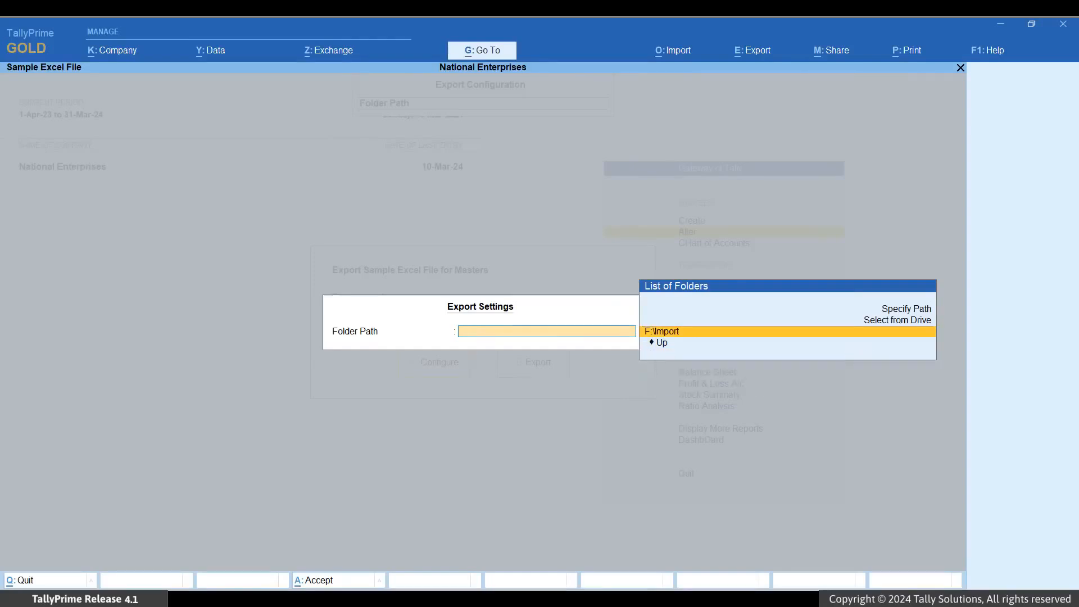
key(Return)
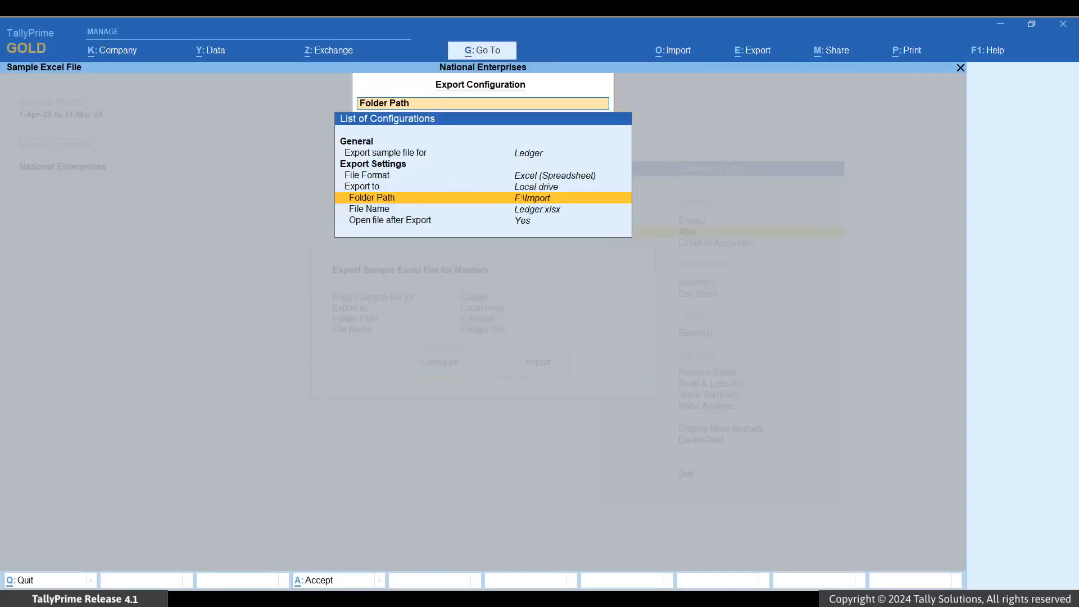
Accept the export configuration, export the sample file Ledger.xlsx, and show its Ledger worksheet in Excel
key(ctrl+a)
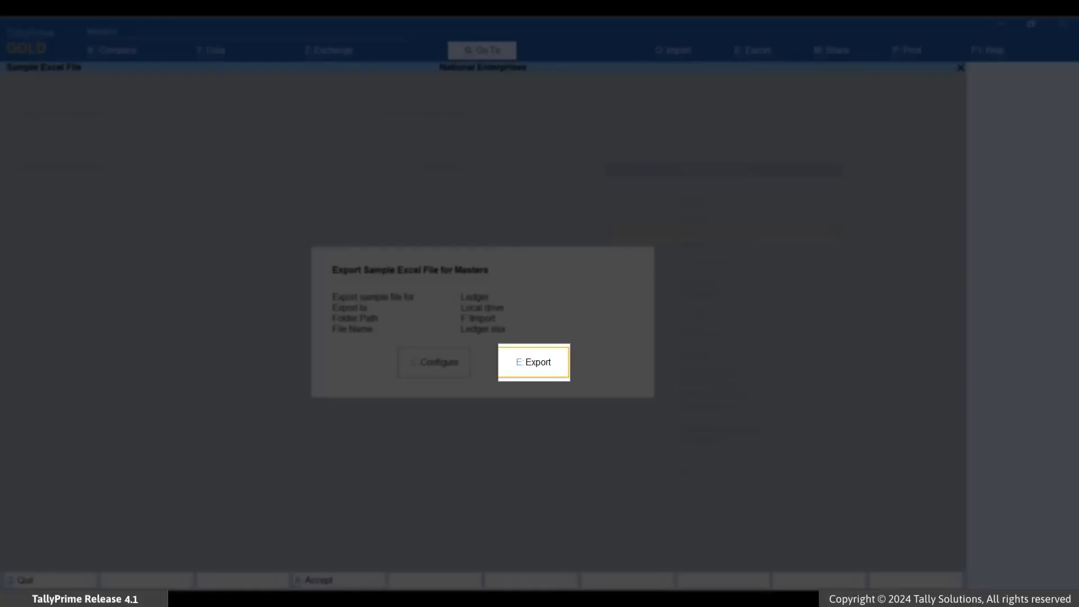
key(e)
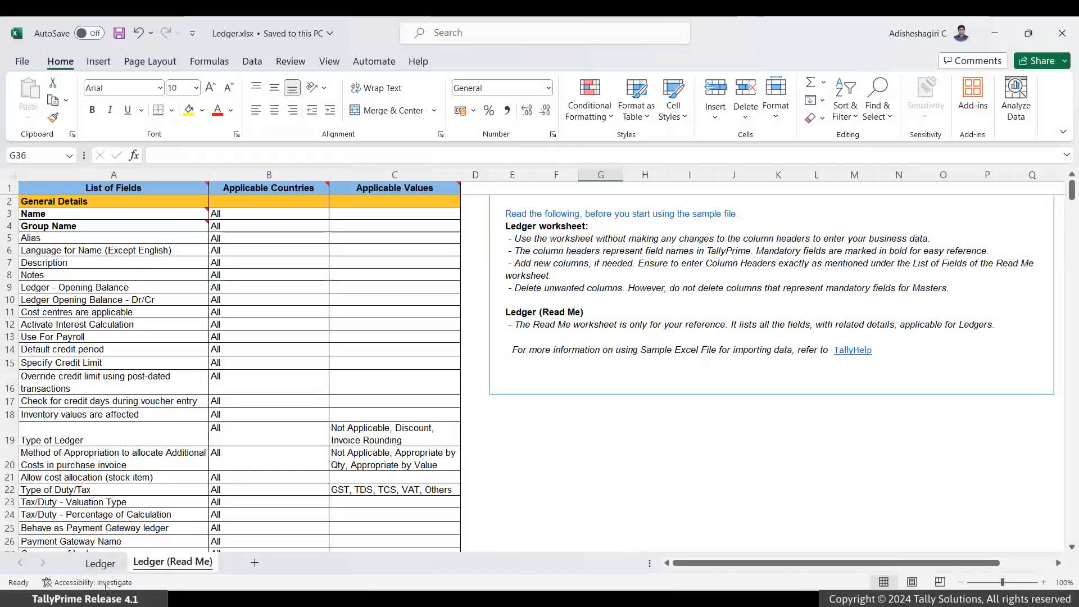
key(ctrl+Page_Up)
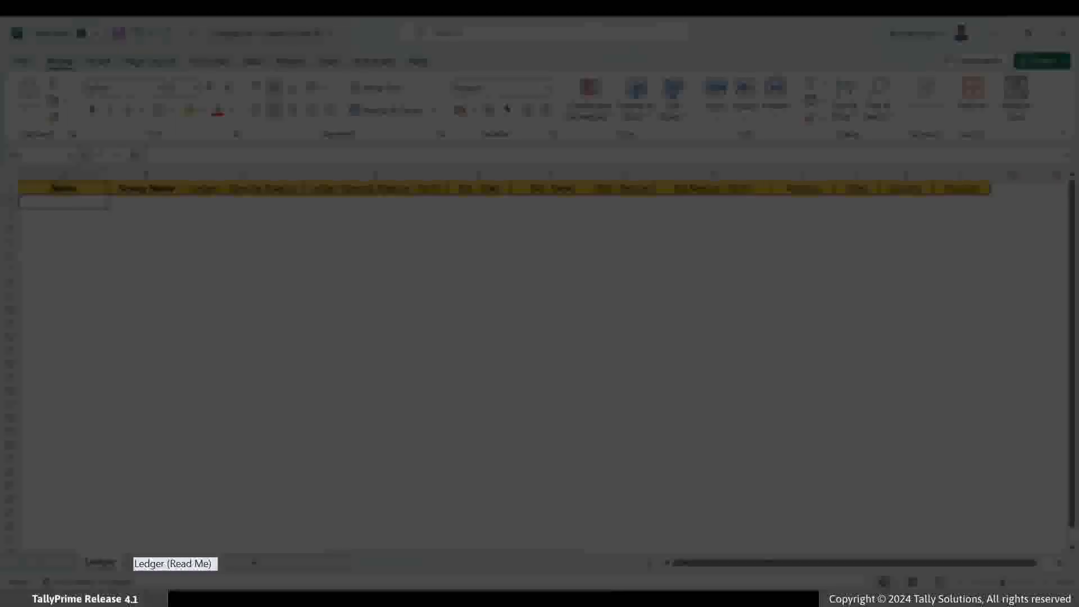
Copy the MSME Registration - Type of Enterprise field name from Ledger (Read Me) into cell M1 of the Ledger sheet
click(157, 564)
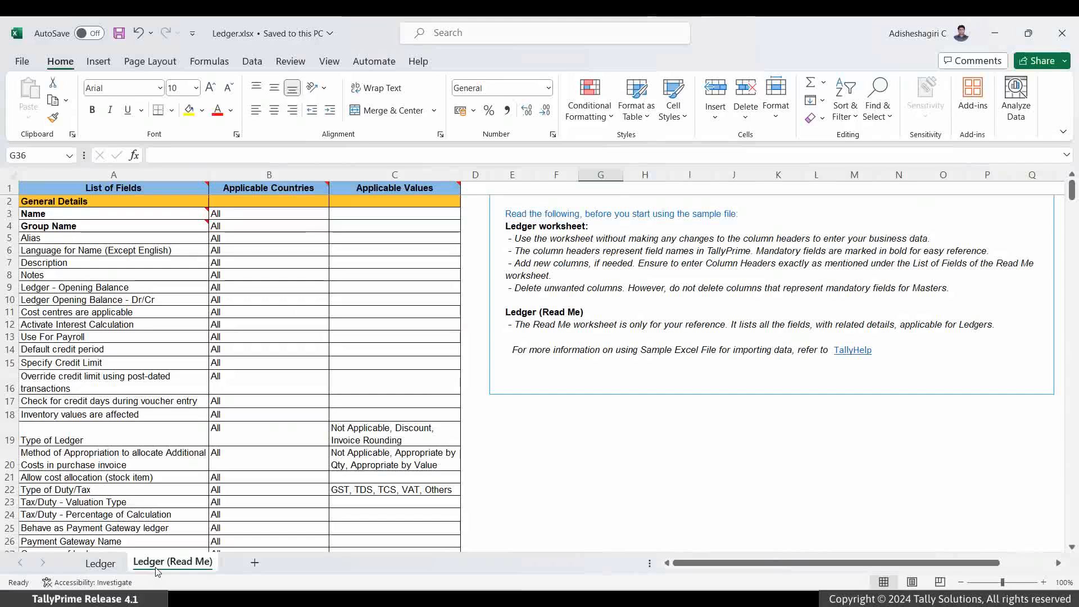
scroll(232, 432, down, 5)
scroll(231, 431, down, 3)
click(164, 434)
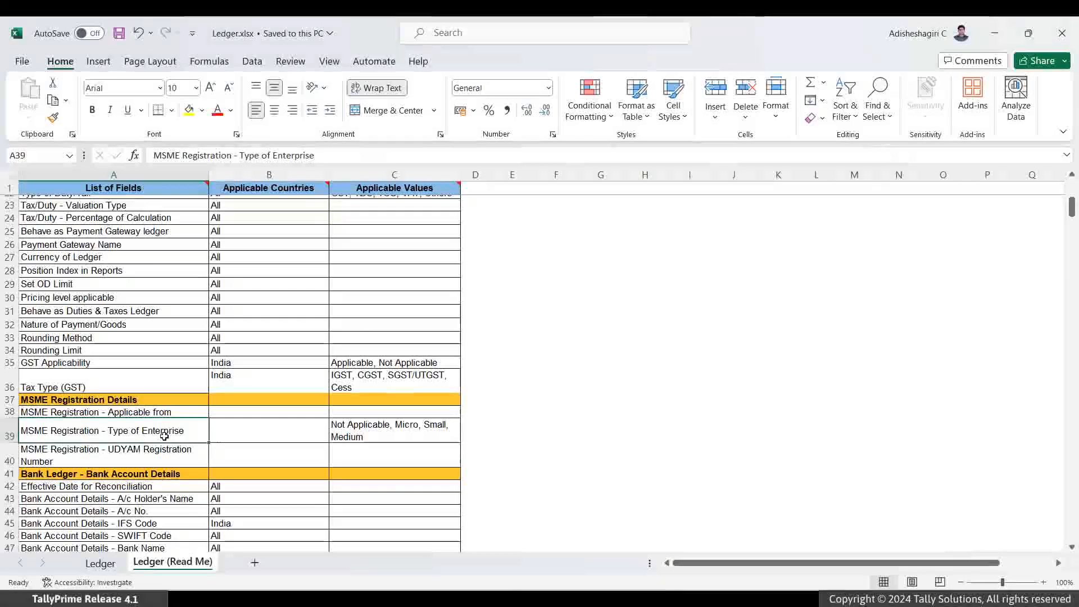
key(ctrl+c)
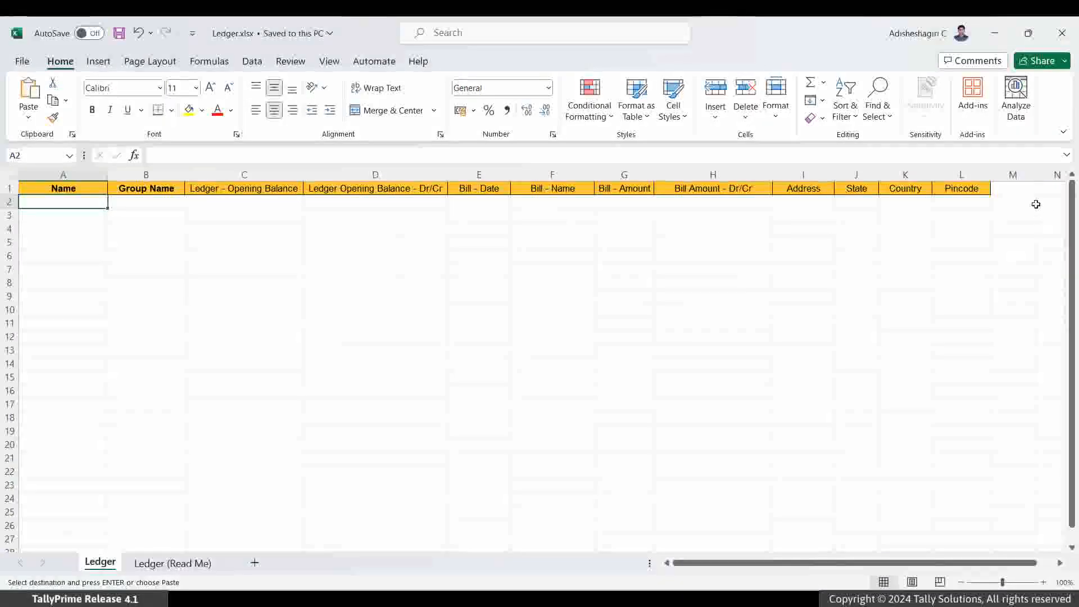
click(1020, 191)
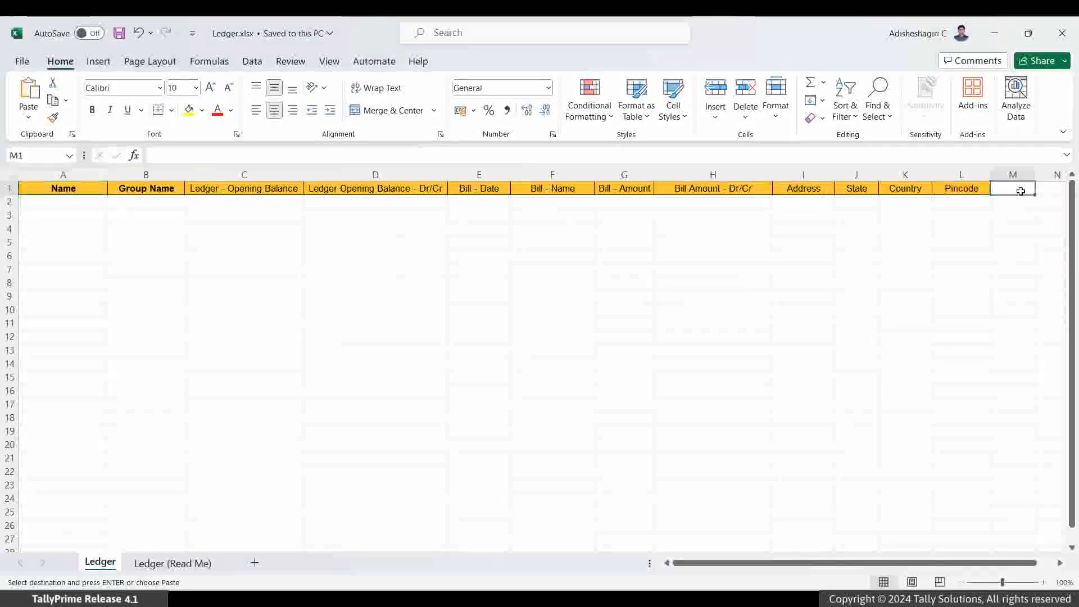
key(ctrl+v)
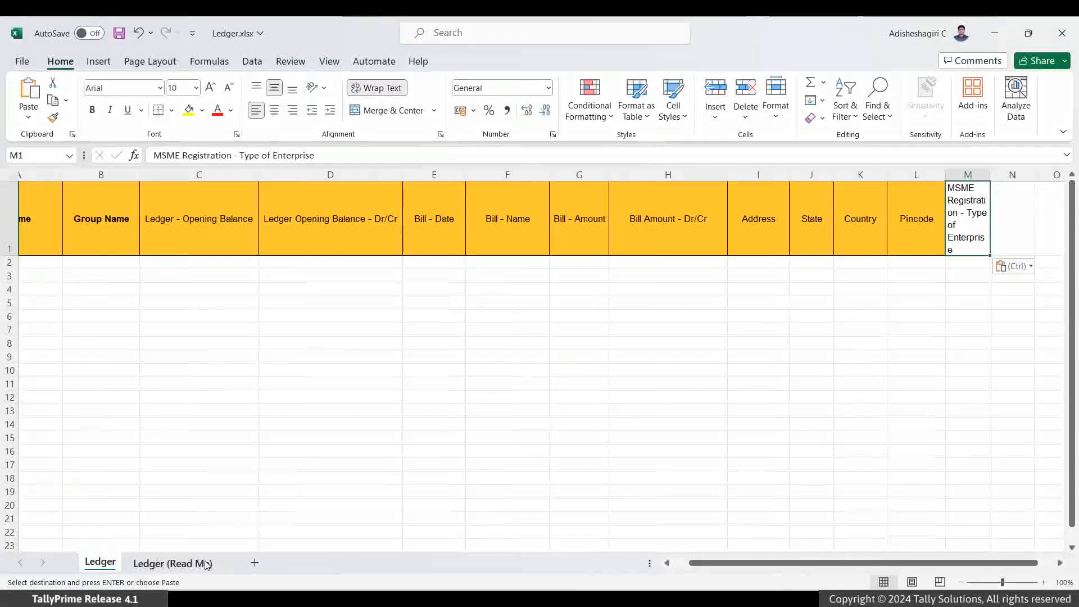
Copy the MSME Registration - UDYAM Registration Number field name from Ledger (Read Me) into cell N1 of the Ledger sheet
click(206, 564)
click(203, 450)
click(106, 568)
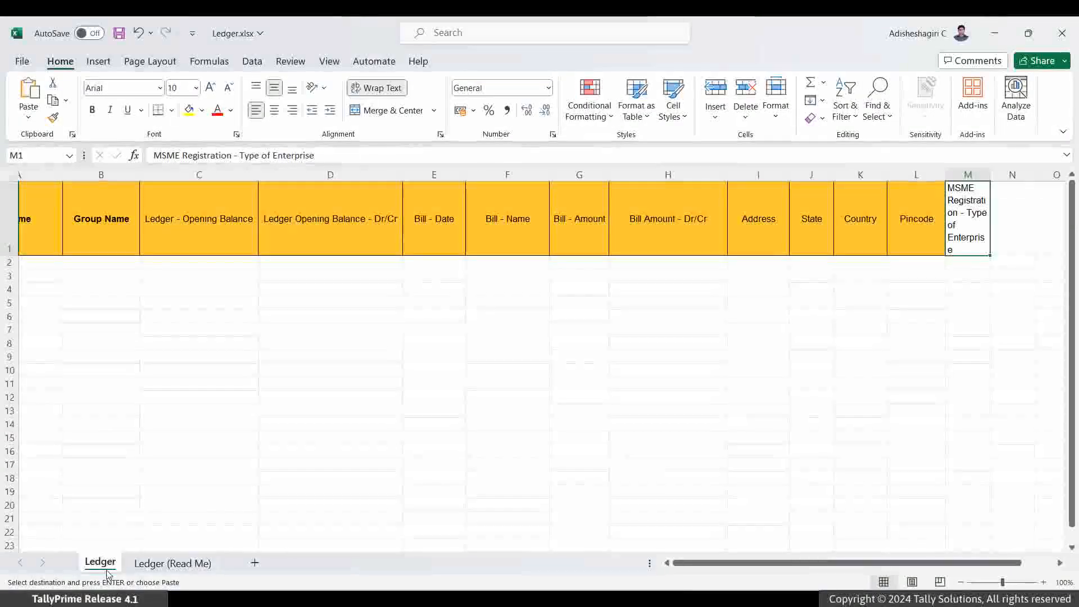
click(1021, 236)
key(ctrl+v)
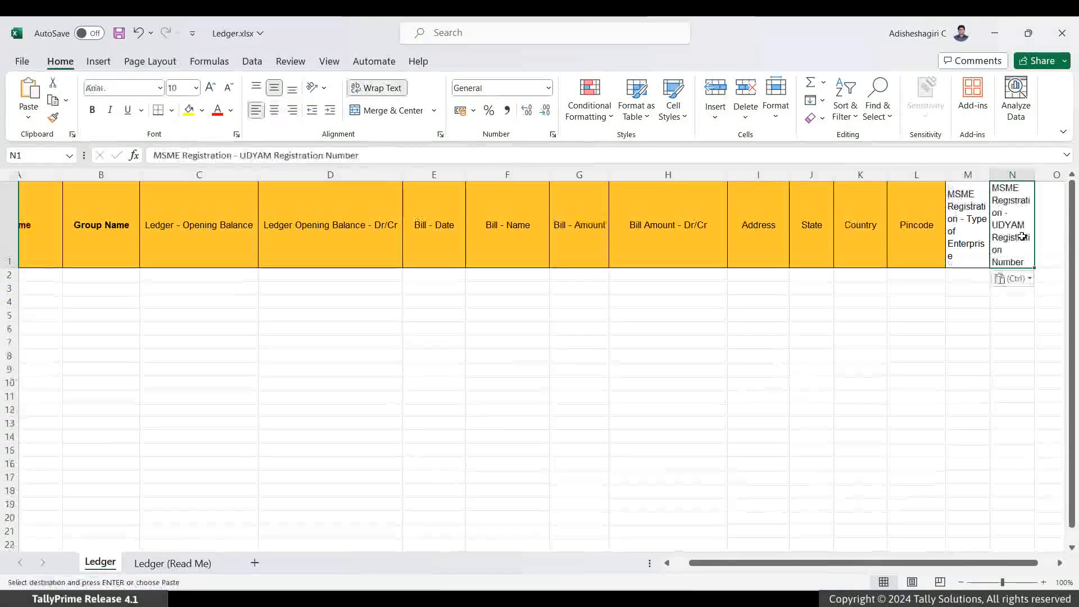
Copy the MSME Registration - Applicable from field name from Ledger (Read Me) into cell O1 of the Ledger sheet
click(168, 564)
click(150, 413)
key(ctrl+c)
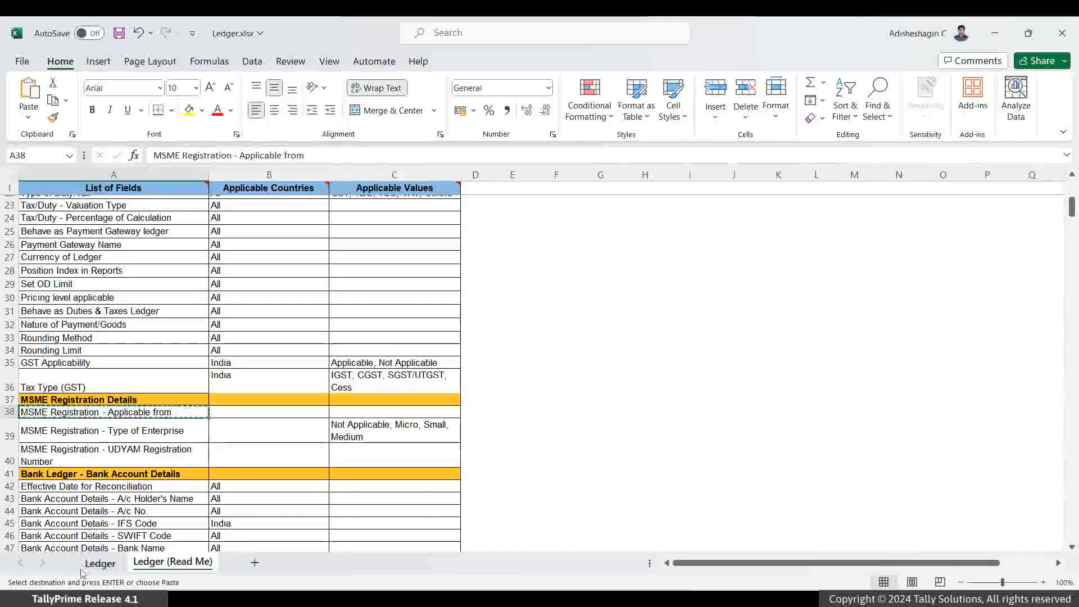
click(100, 563)
click(1041, 251)
key(ctrl+v)
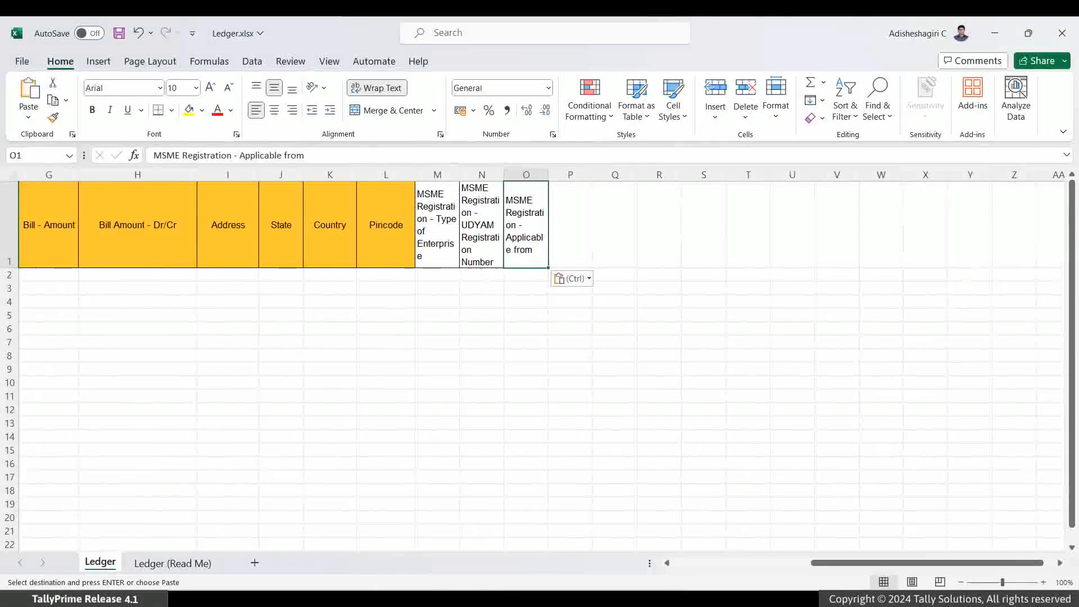
Paste the five supplier names from Ryan Enterprises to Shivam Industries into A2:A6 and Sundry Creditors as group name into B2:B6
key(ctrl+Home)
key(Down)
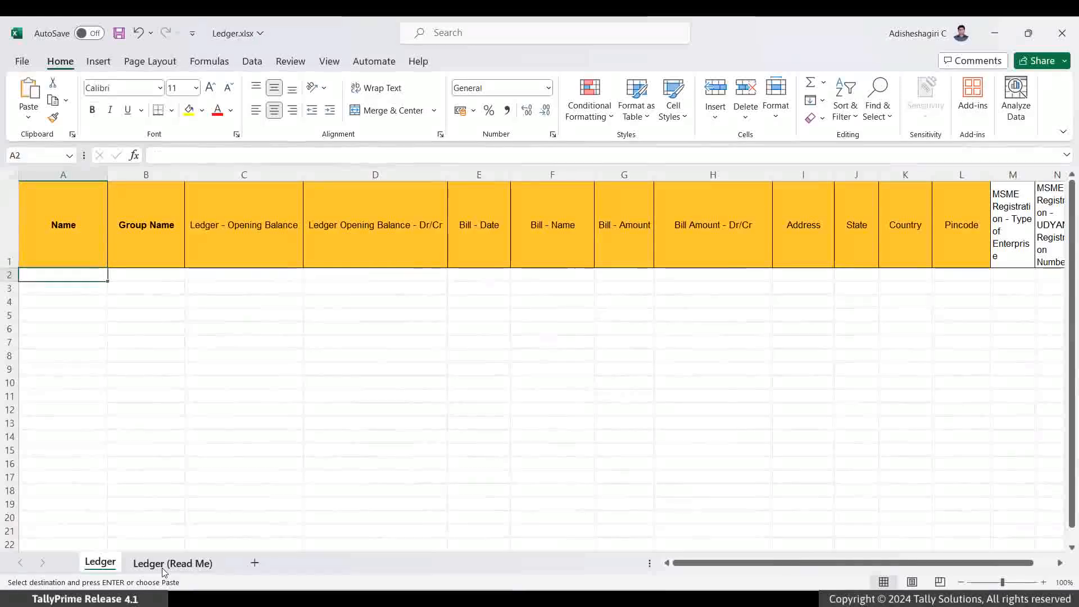
key(ctrl+v)
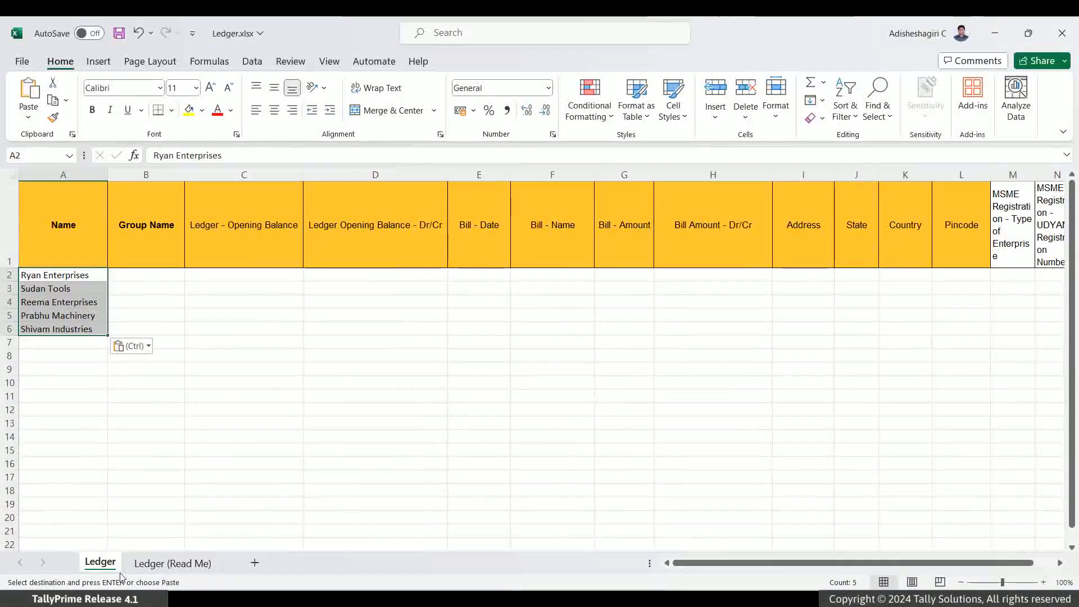
key(Right)
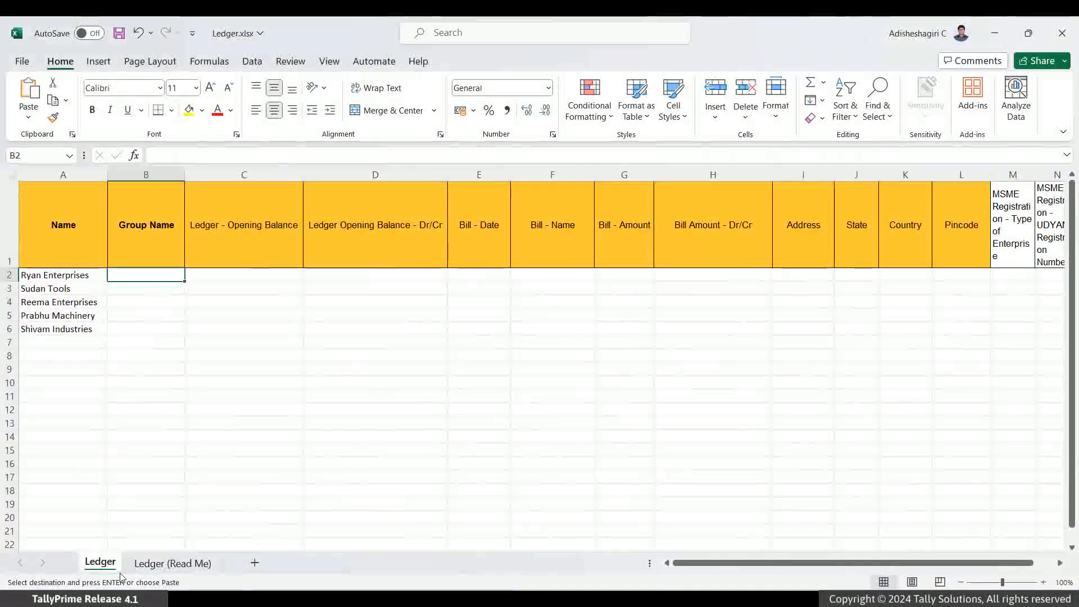
key(ctrl+v)
Paste the suppliers' addresses into the Address column, Karnataka into State, and India into Country for rows 2 to 6
key(Right)
key(Right)
key(Right)
key(Right)
key(Right)
key(Right)
key(Right)
key(ctrl+v)
key(Right)
key(ctrl+v)
Paste enterprise types Micro, Small, Micro, Small, Micro into M2:M6 and the suppliers' UDYAM registration numbers into N2:N6
key(Right)
key(ctrl+v)
key(Right)
key(Right)
key(ctrl+v)
key(Right)
key(ctrl+v)
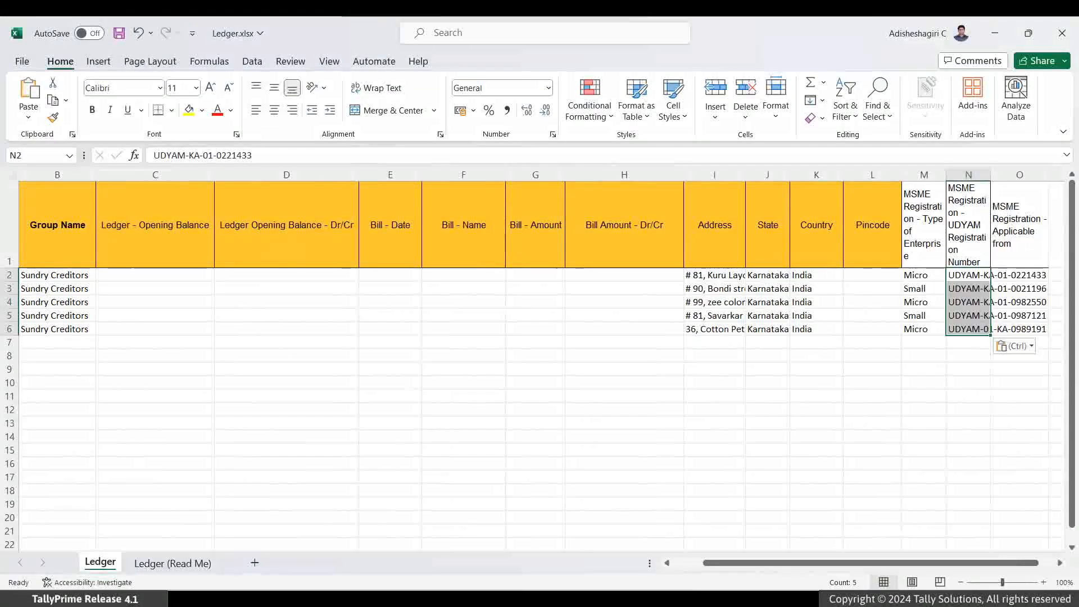
Paste the applicable-from date 01-Apr-23 into O2:O6 for all five suppliers
key(Right)
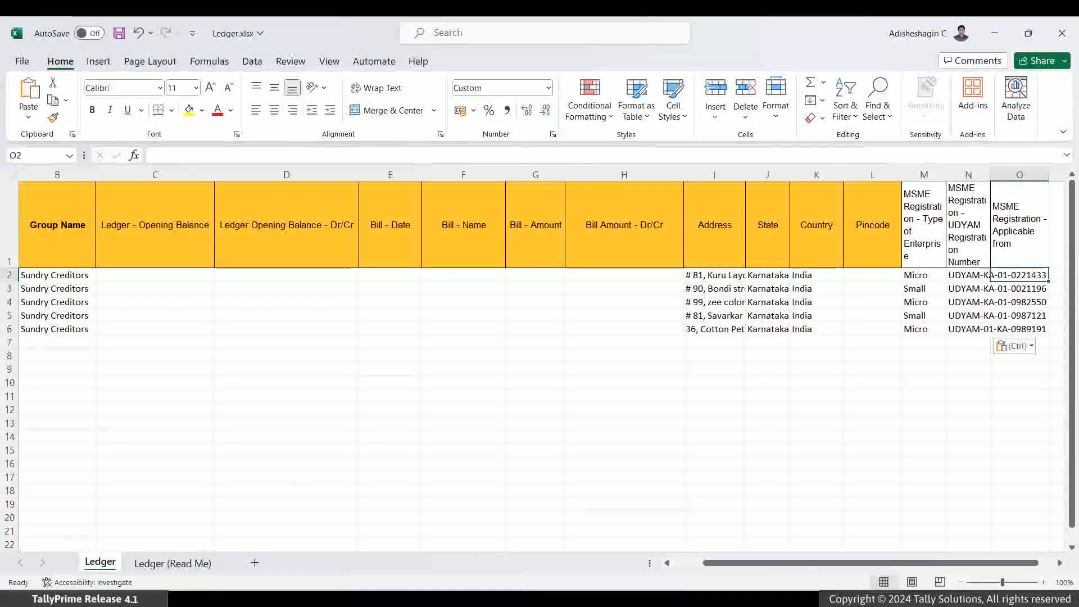
key(ctrl+v)
key(Up)
key(Down)
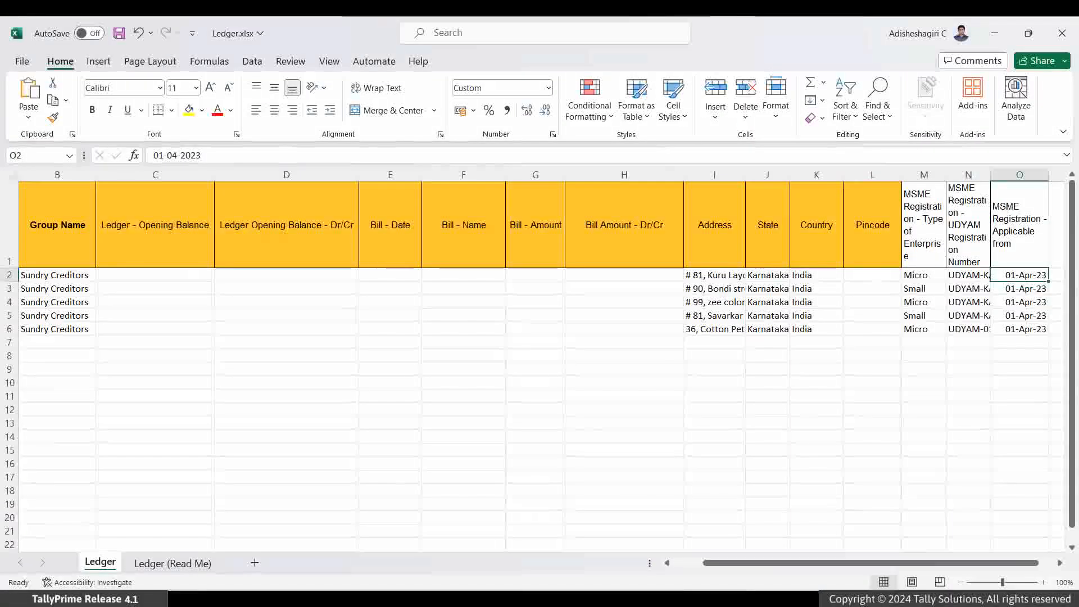
Switch to TallyPrime and start a masters import from Ledger.xlsx in F:\Import, using its Ledger worksheet
key(alt+Tab)
key(alt+o)
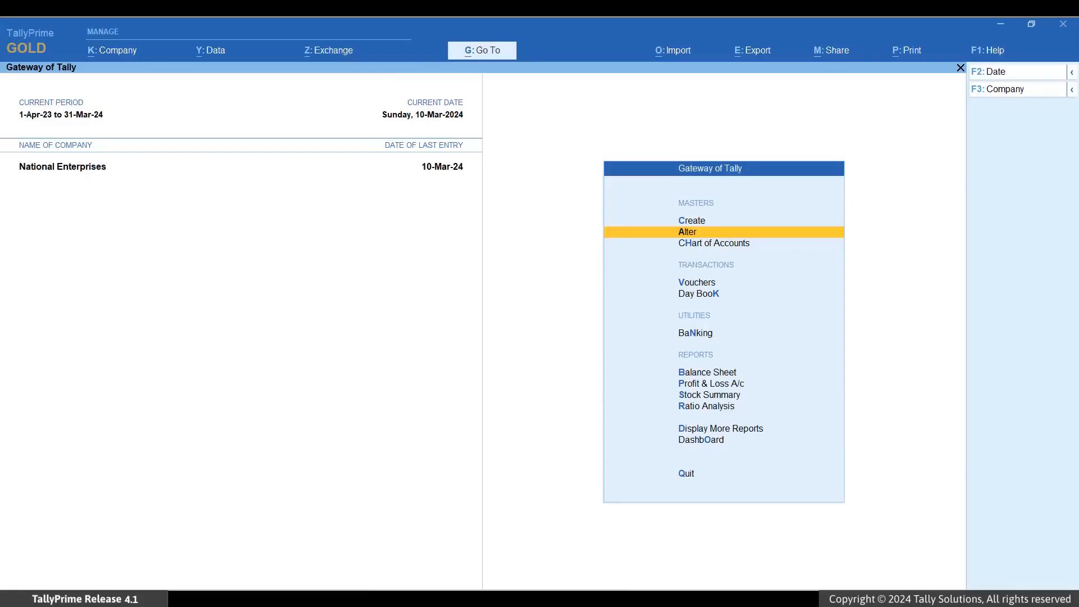
key(alt+o)
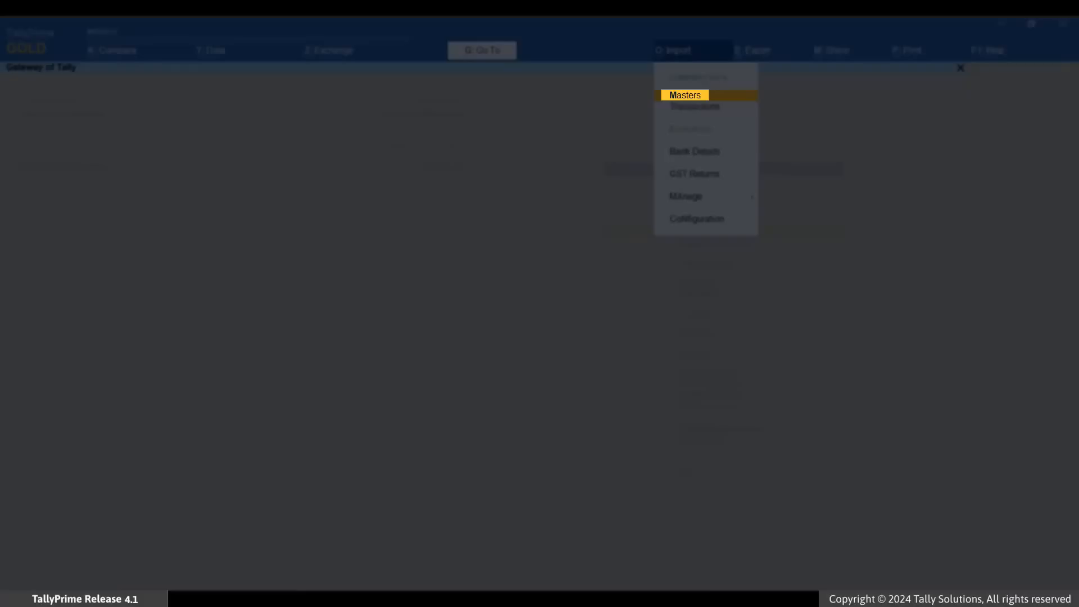
key(Return)
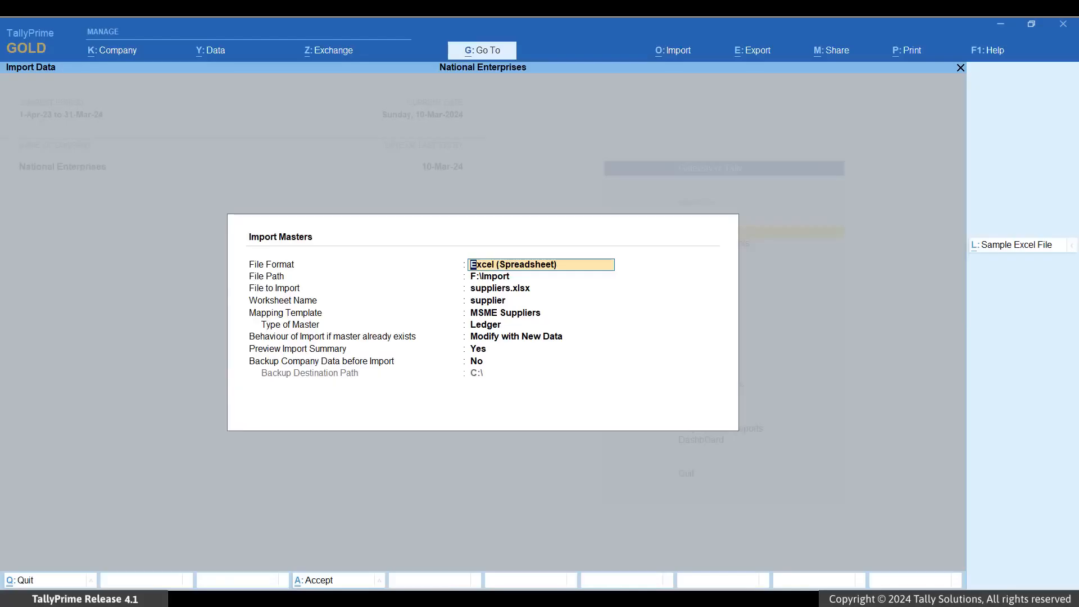
key(Return)
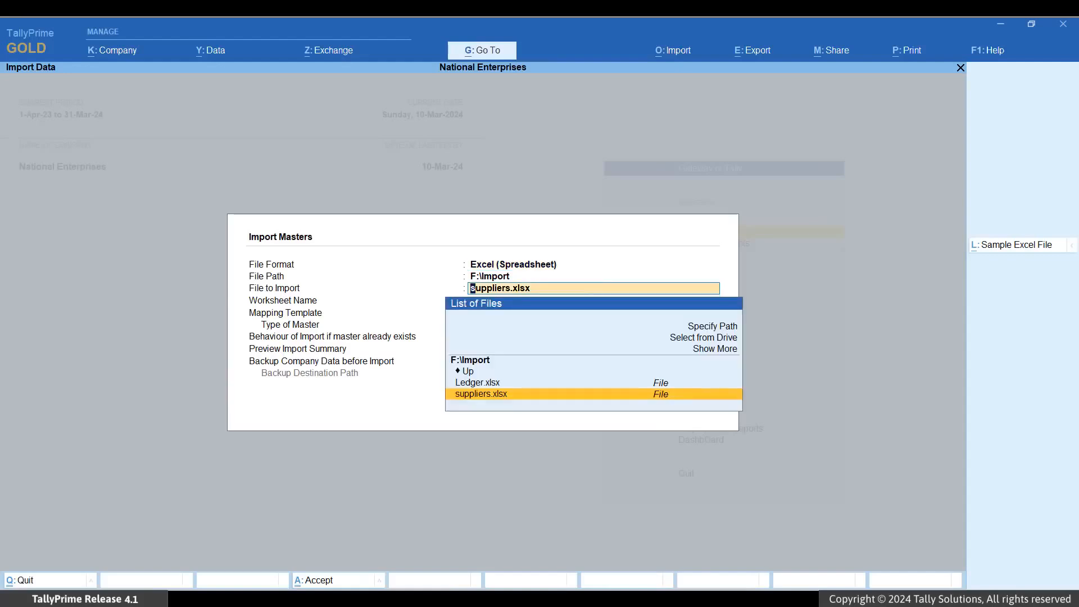
key(Up)
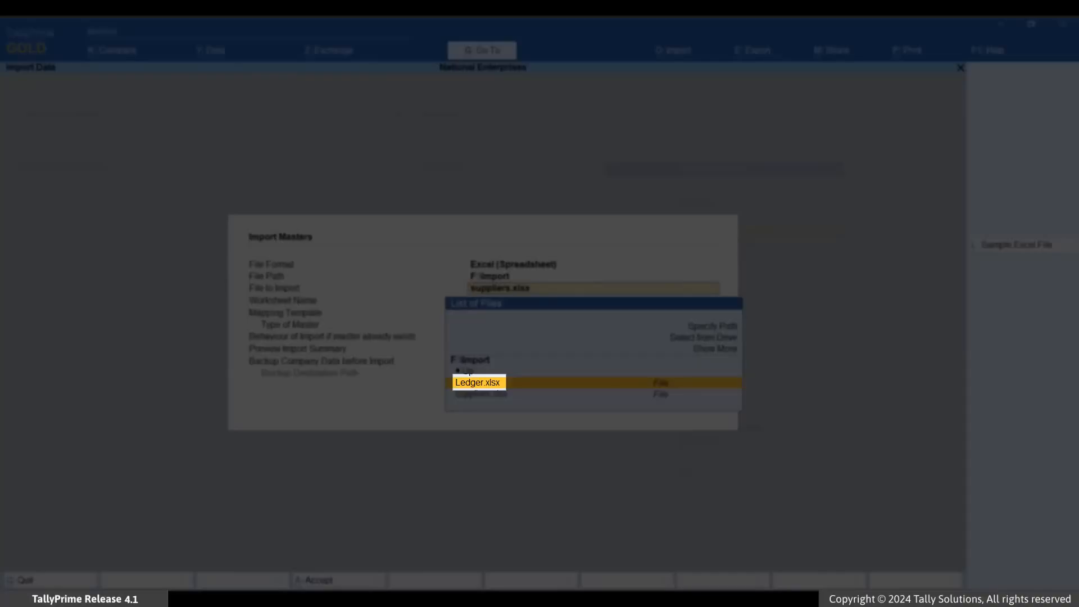
key(Return)
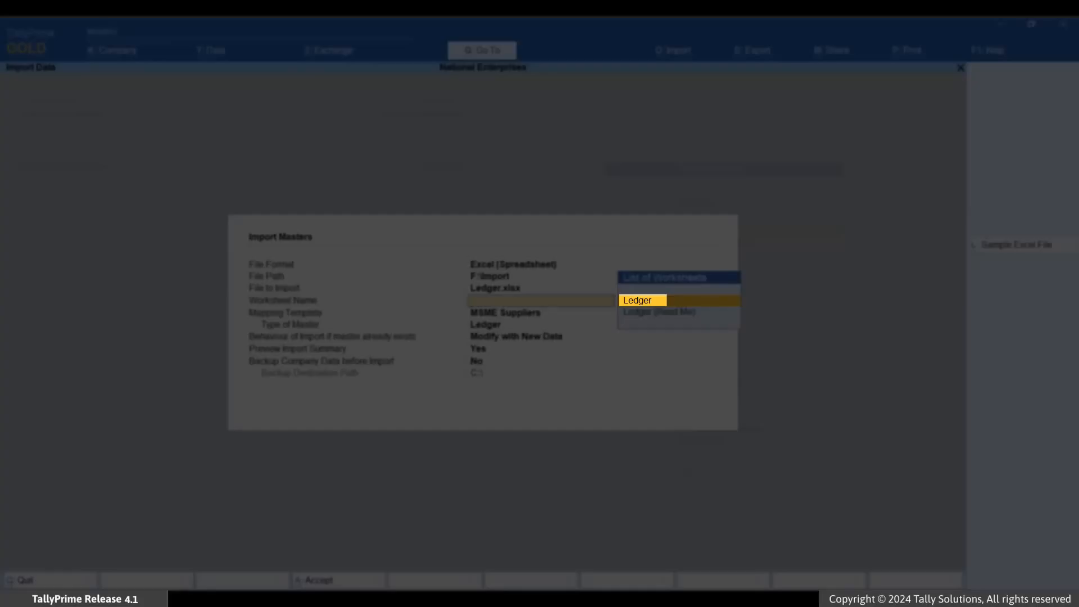
key(Return)
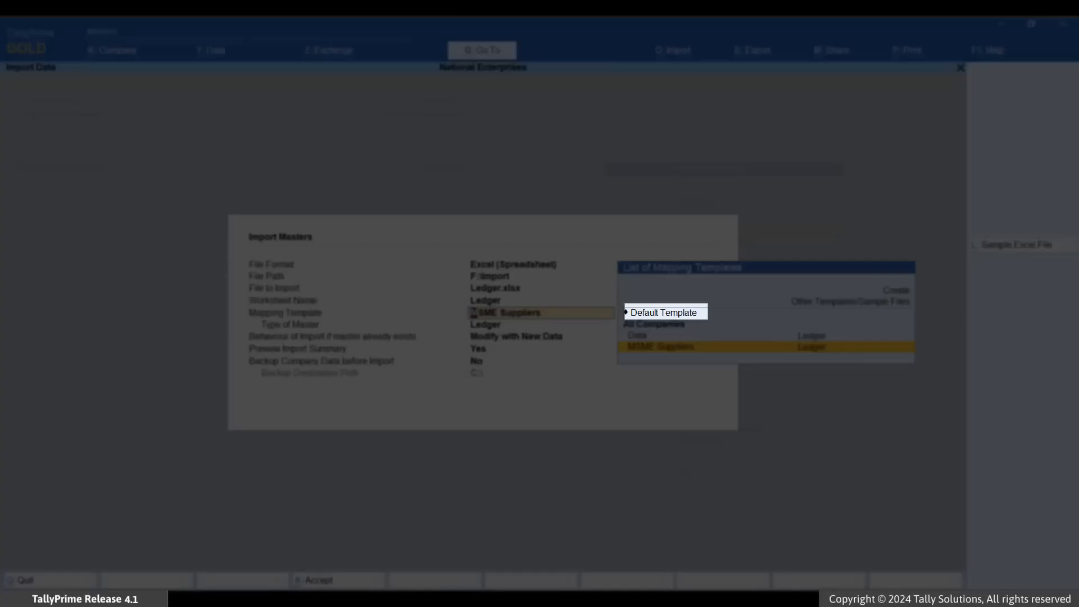
Import the ledgers with Default Template mapping, master type Ledger, Modify with New Data for existing masters, and an import summary preview
key(Up)
key(Up)
key(Return)
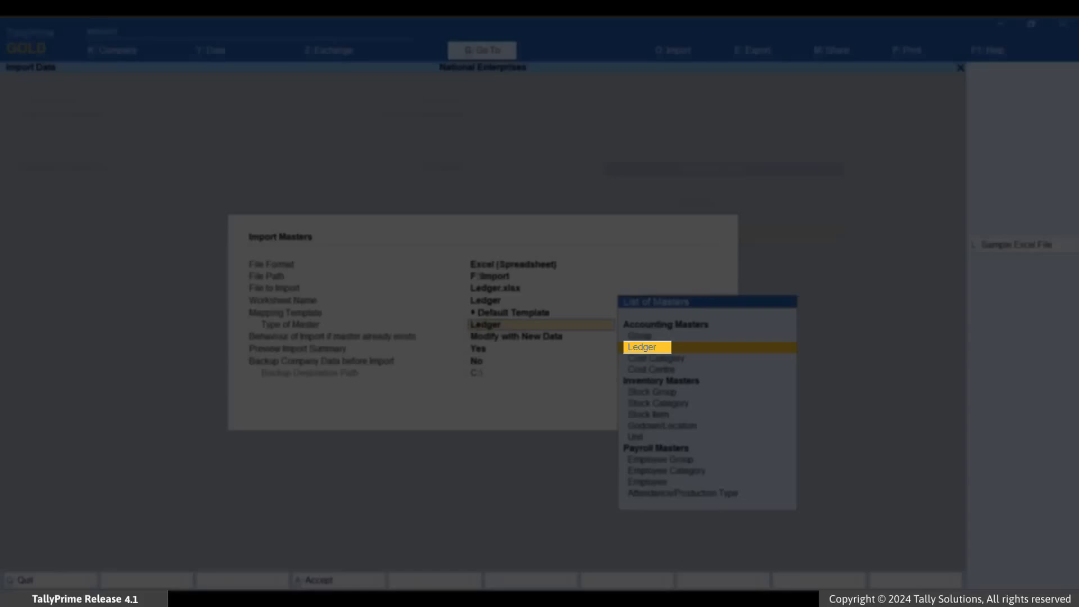
key(Return)
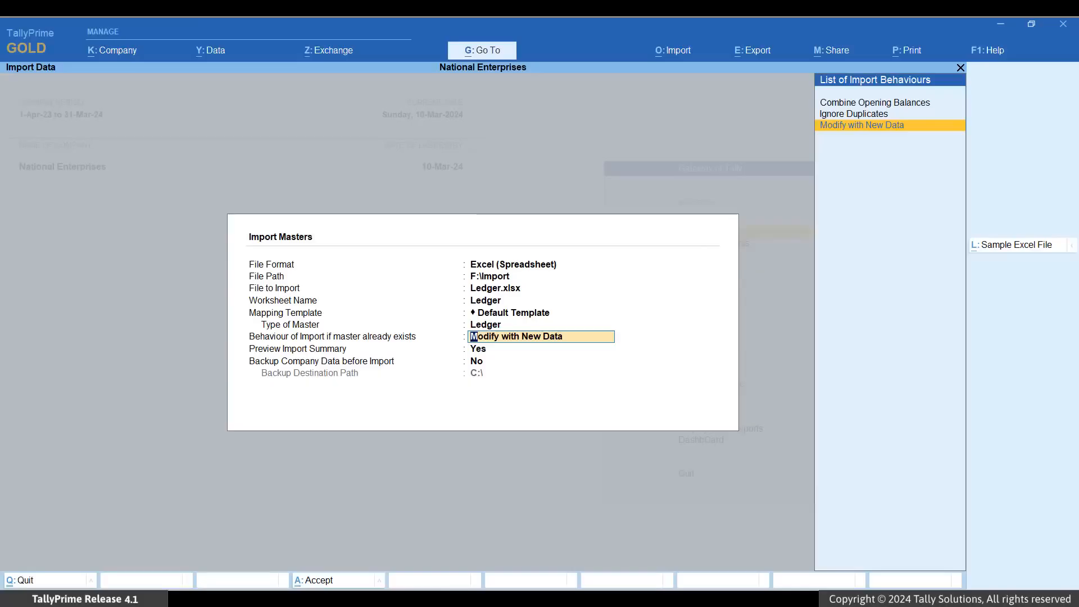
key(Return)
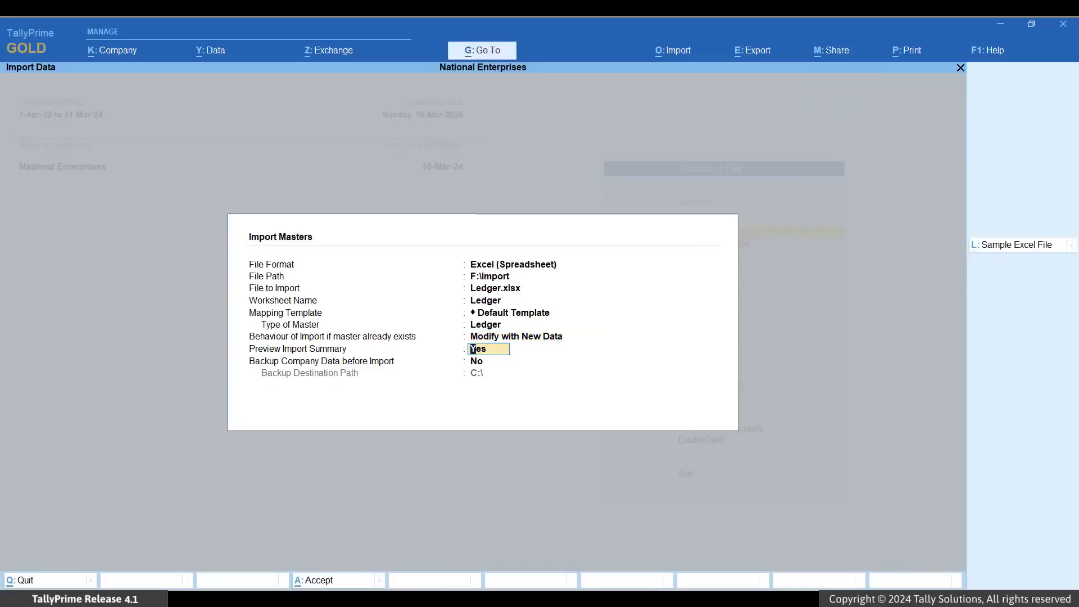
key(Return)
key(Return)
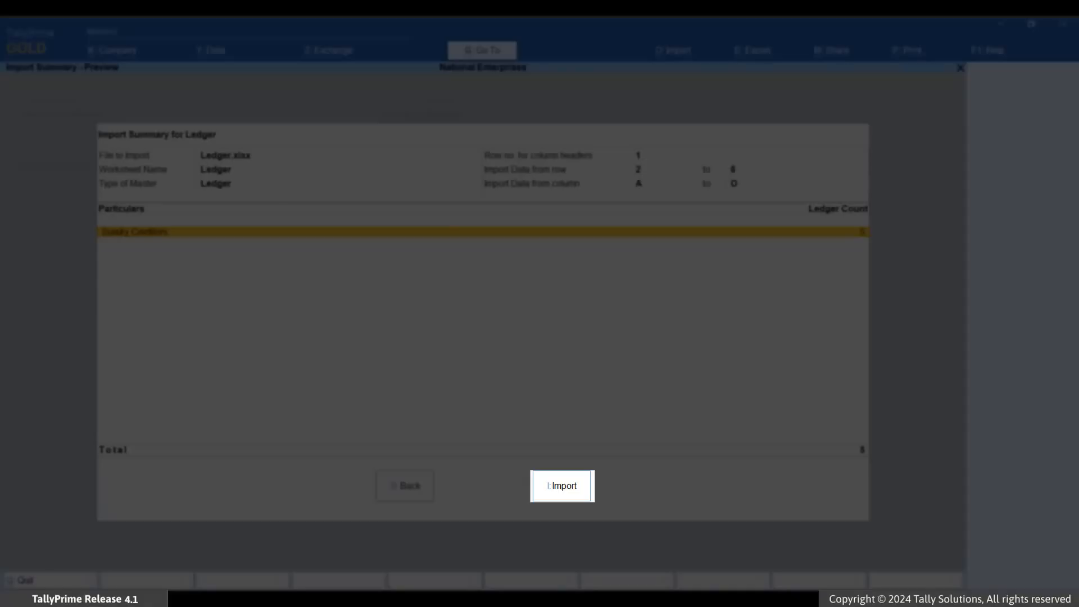
key(i)
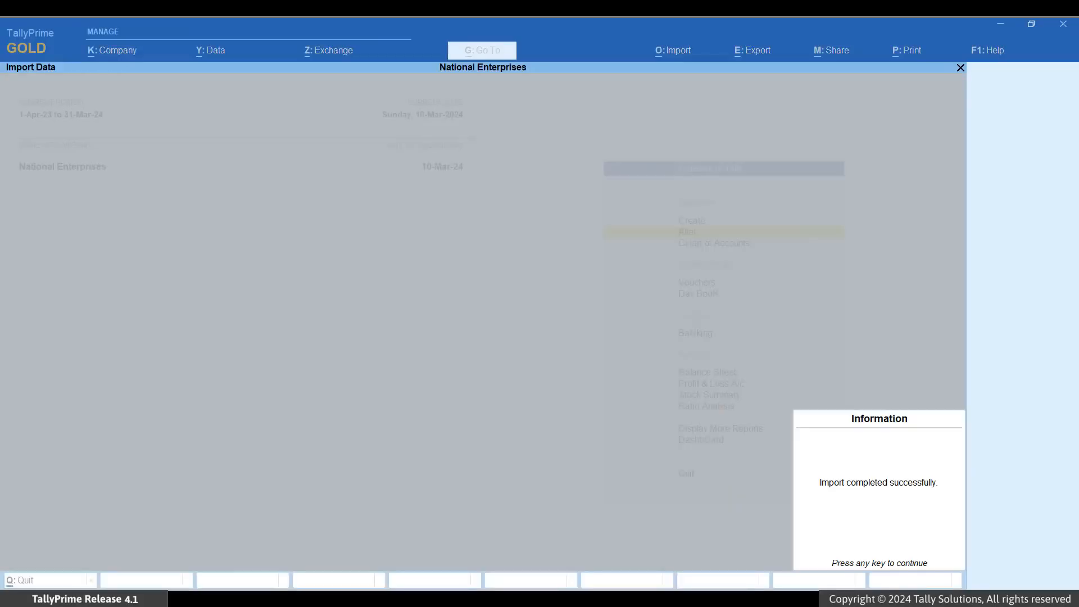
key(Return)
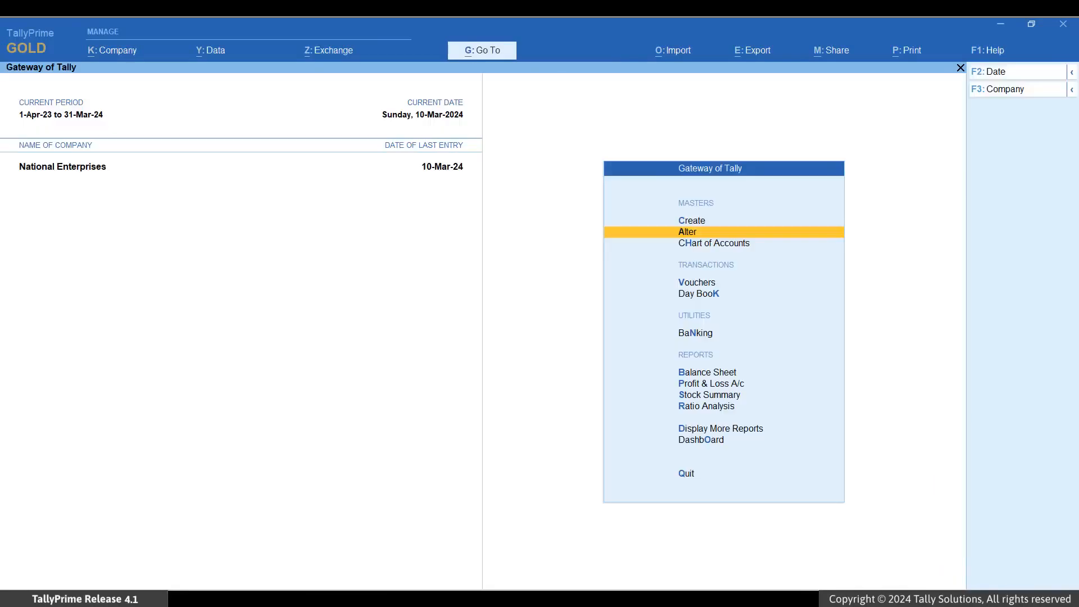
Open the Shivam Industries ledger for alteration and view its MSME registration details
key(Return)
key(Down)
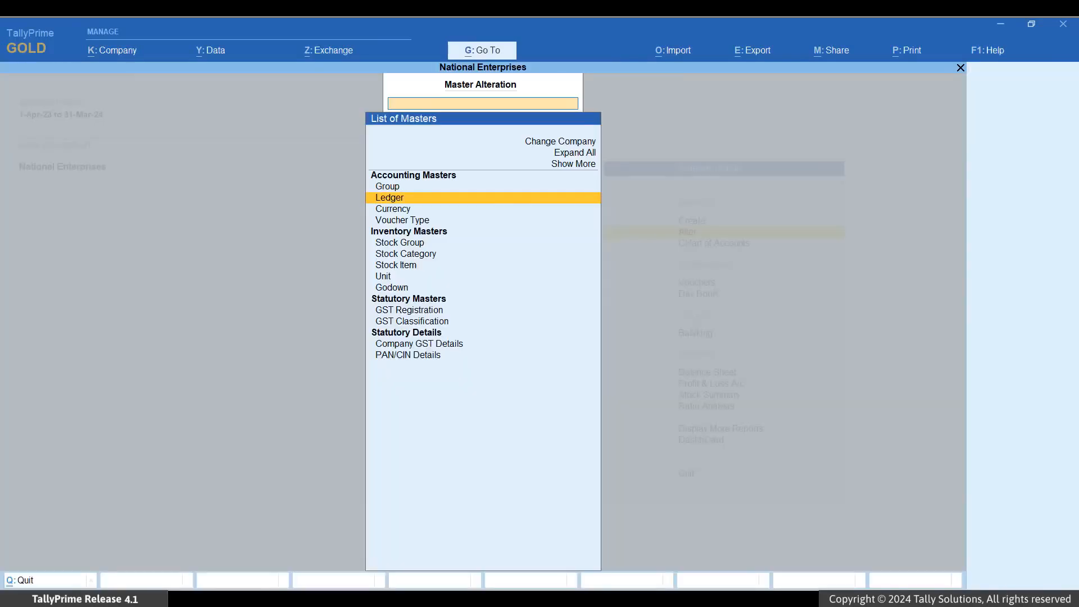
key(Return)
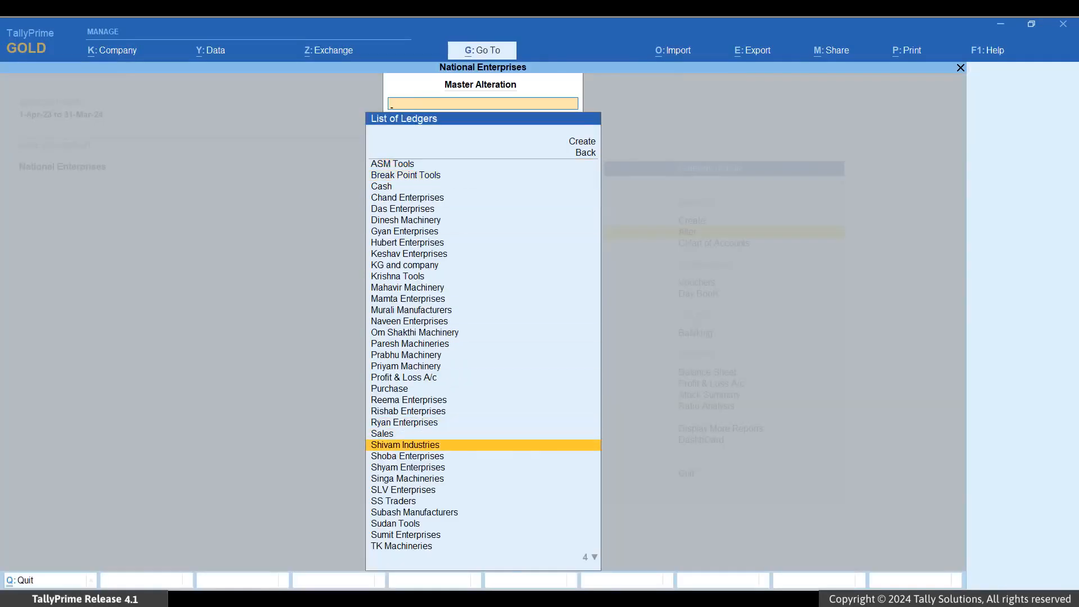
key(Return)
key(Return)
key(Return)
key(Return)
key(Return)
key(Return)
key(Return)
key(Return)
key(Return)
key(Return)
key(Return)
key(Return)
key(Return)
key(Return)
key(Return)
key(Return)
key(Return)
key(Return)
text(y)
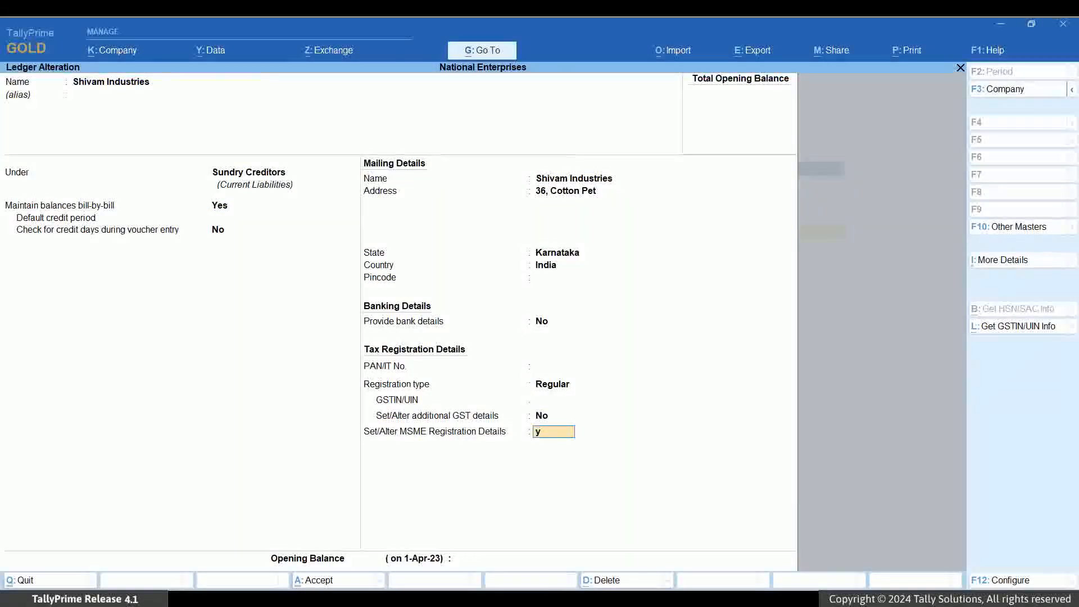
key(Return)
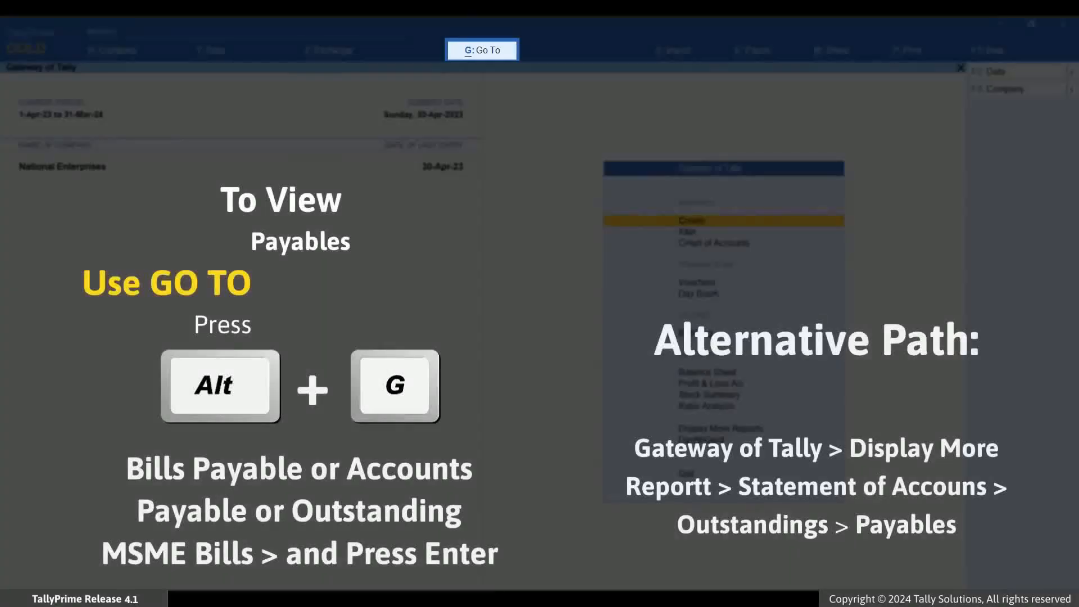
Open the Accounts Payable report and limit its bills to Micro & Small Parties
key(alt+g)
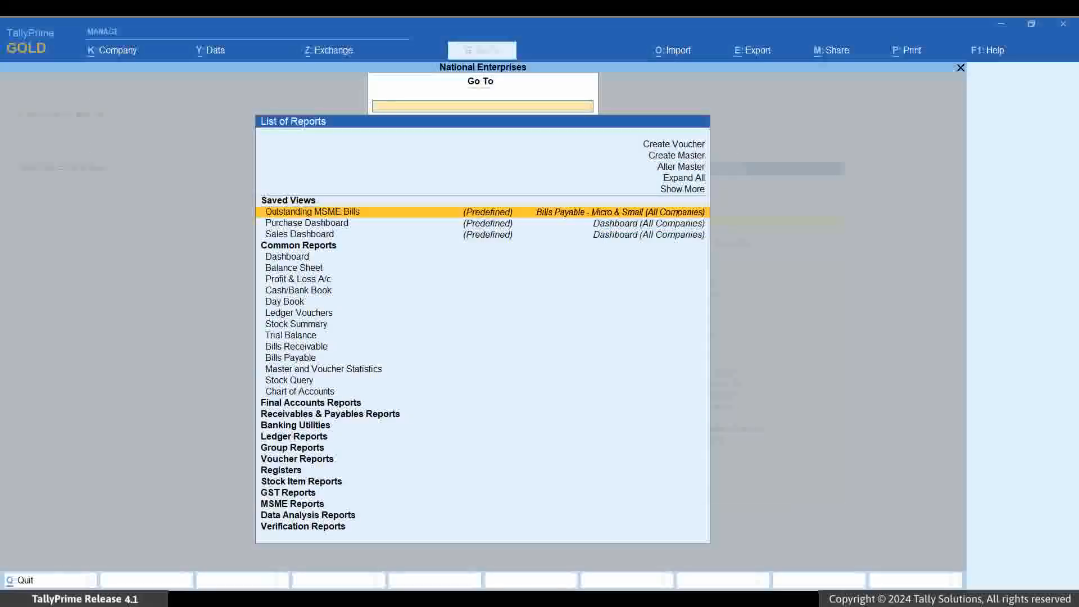
text(Paya)
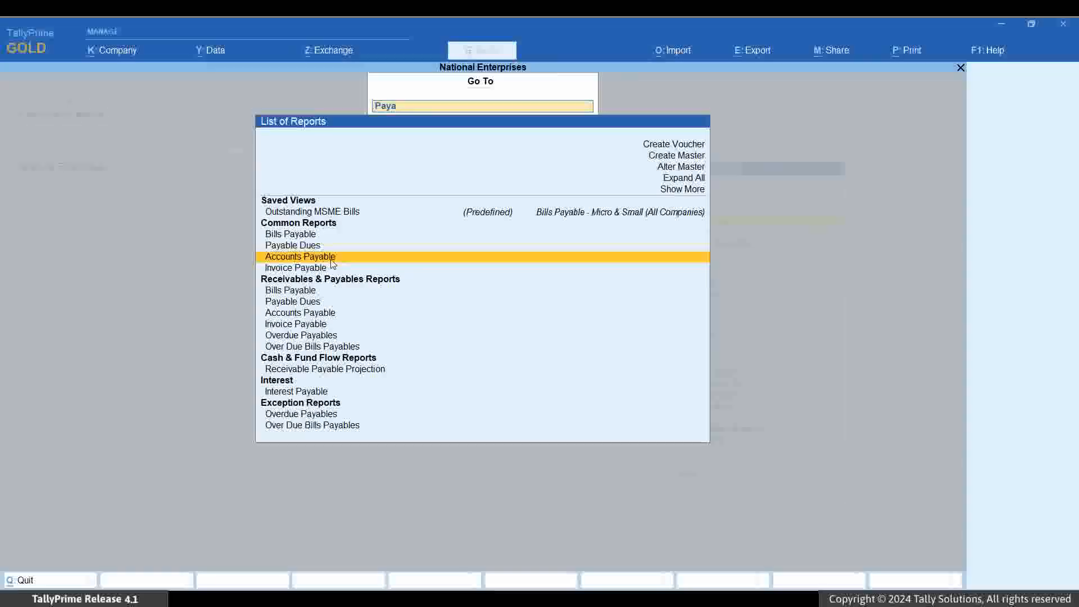
key(Return)
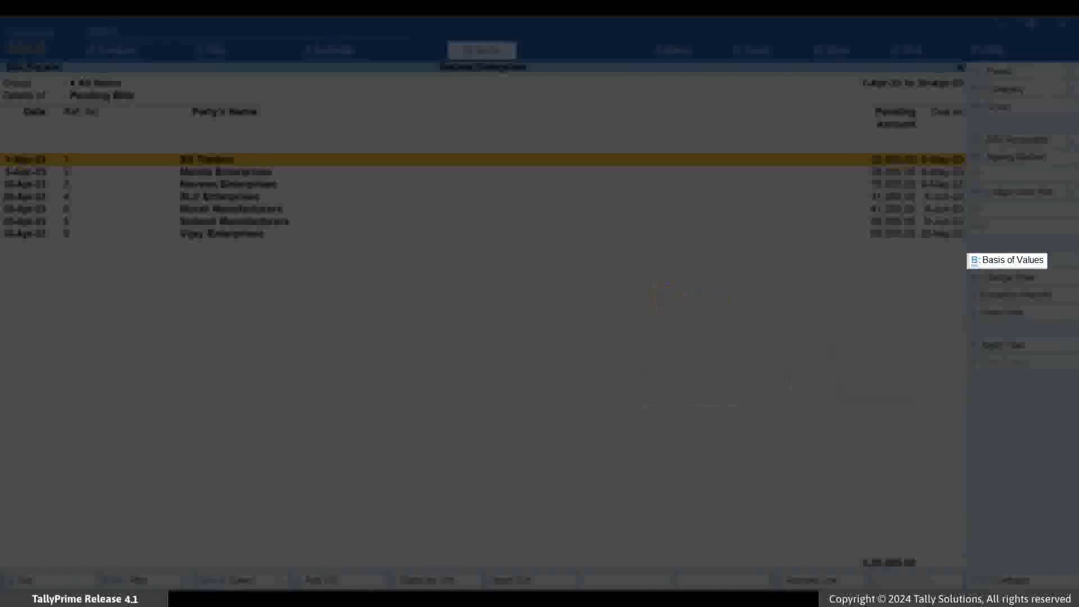
key(ctrl+b)
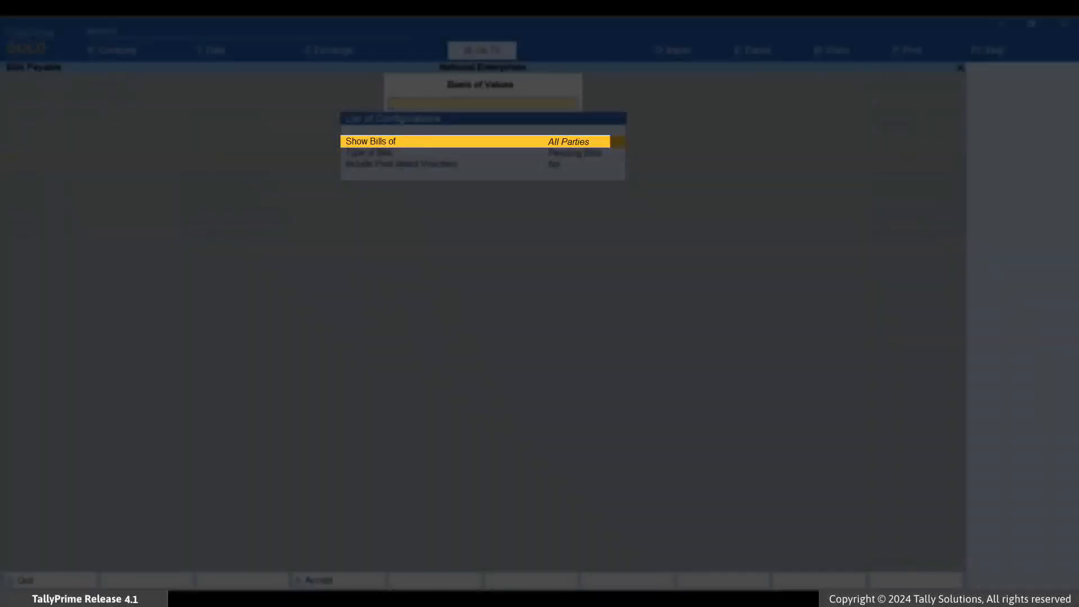
key(Return)
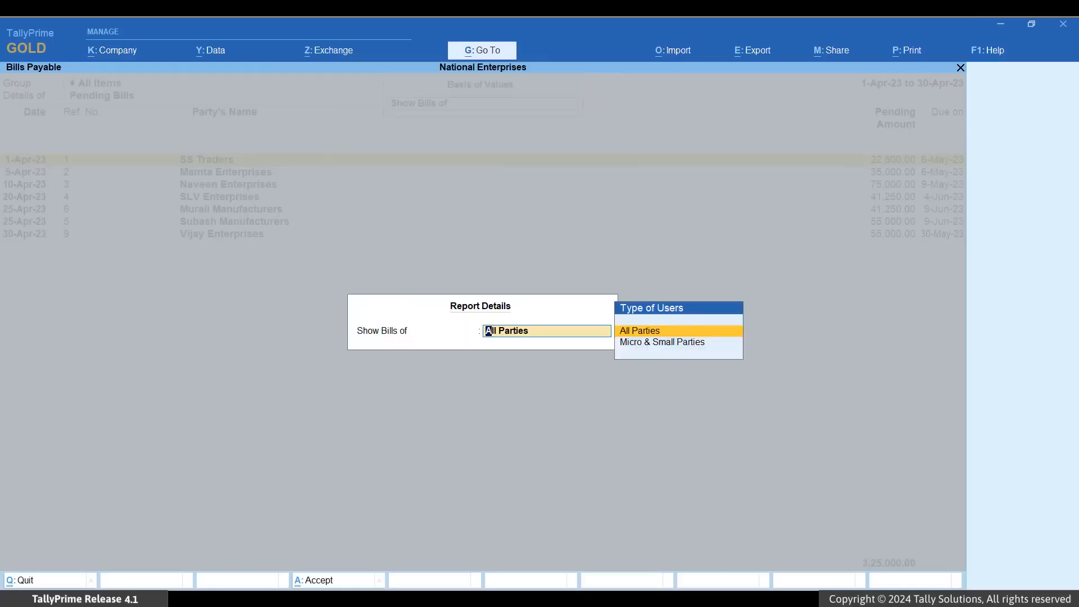
key(Down)
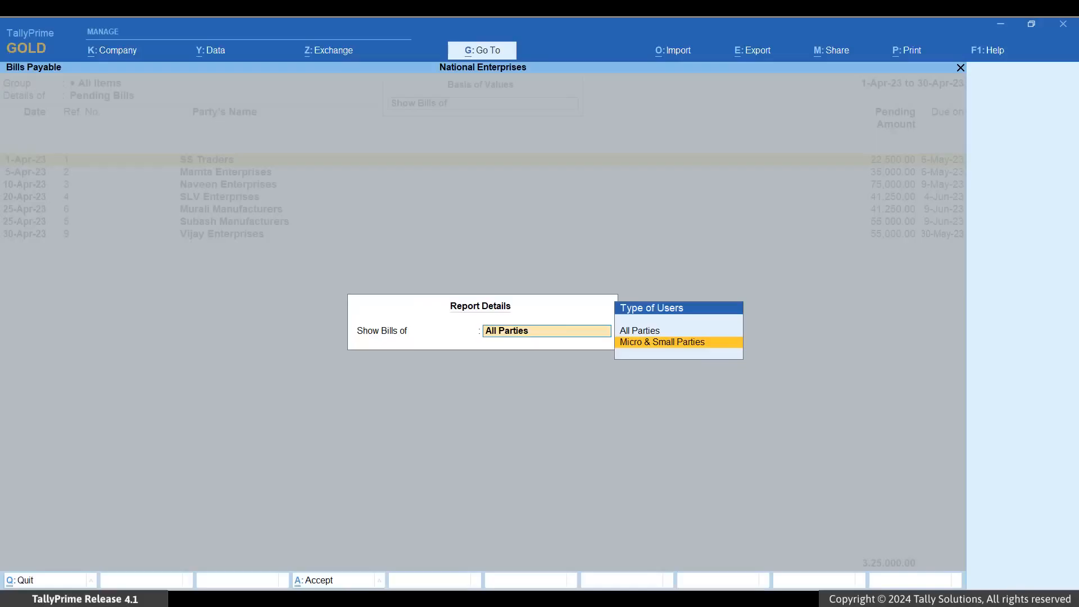
key(Return)
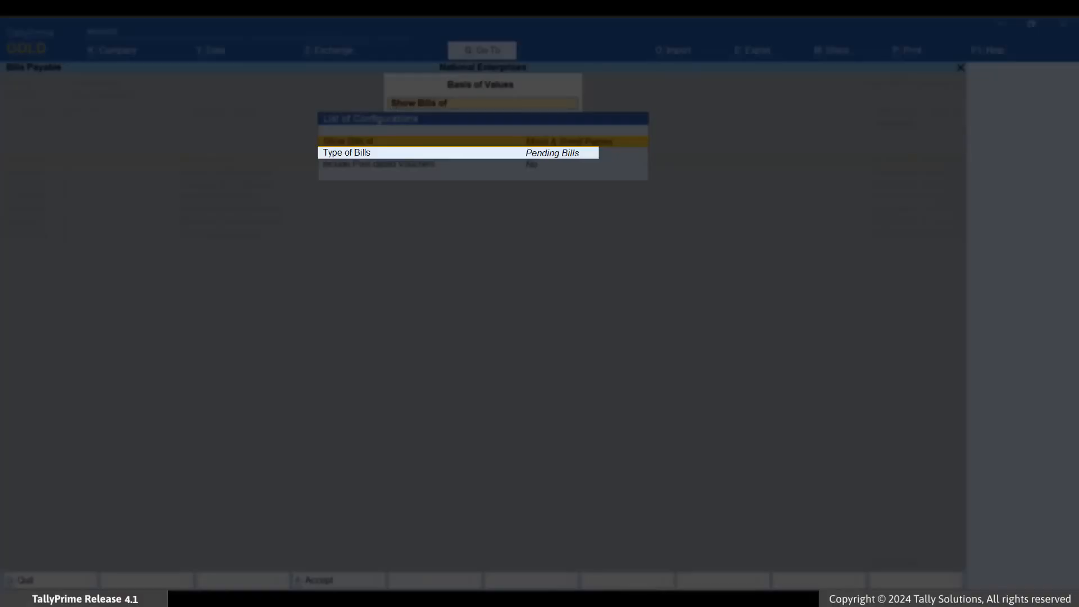
Set the payables report's bill type to Bills Due in Upcoming Days, covering the next 10 days
key(Down)
key(Return)
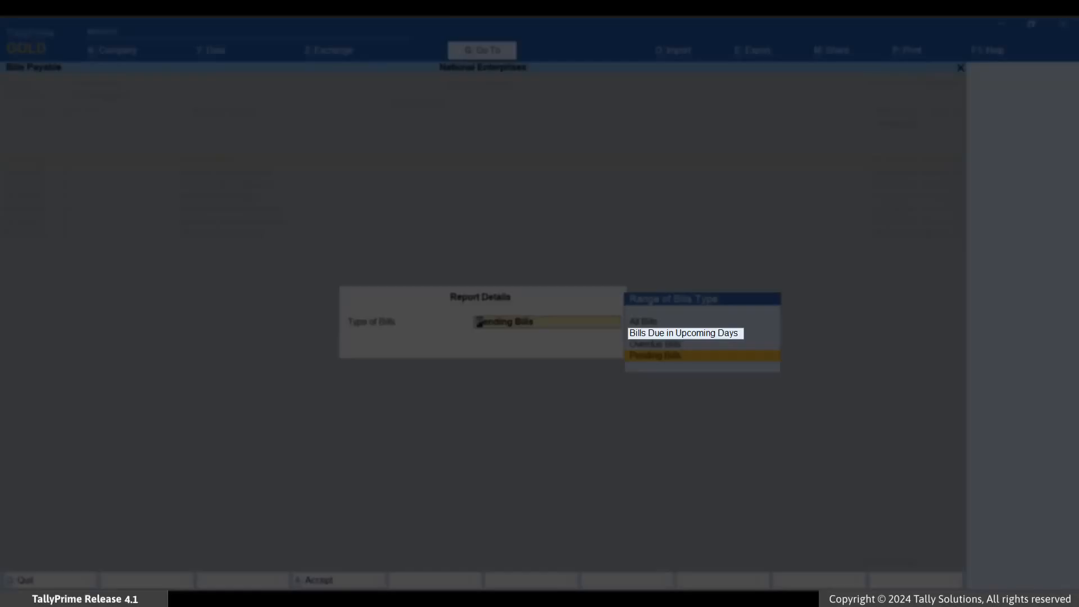
key(Up)
key(Up)
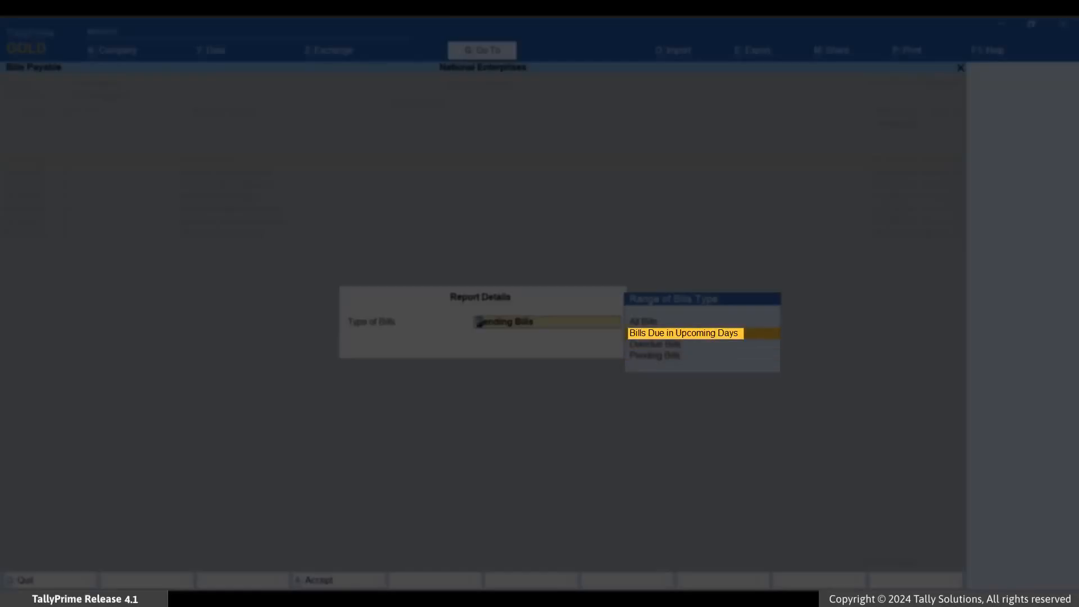
key(Return)
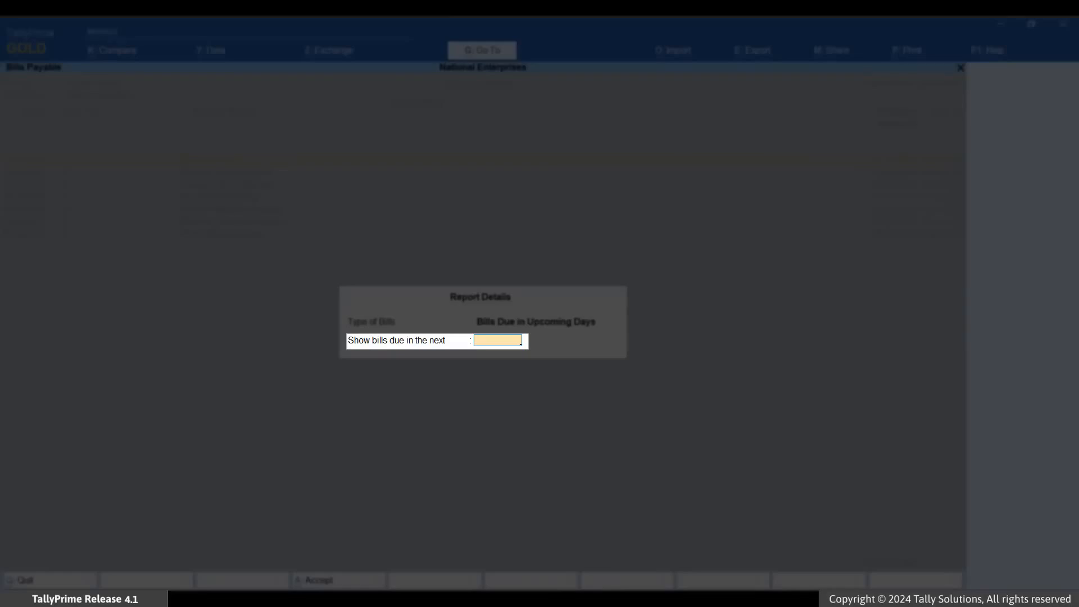
text(10)
key(ctrl+a)
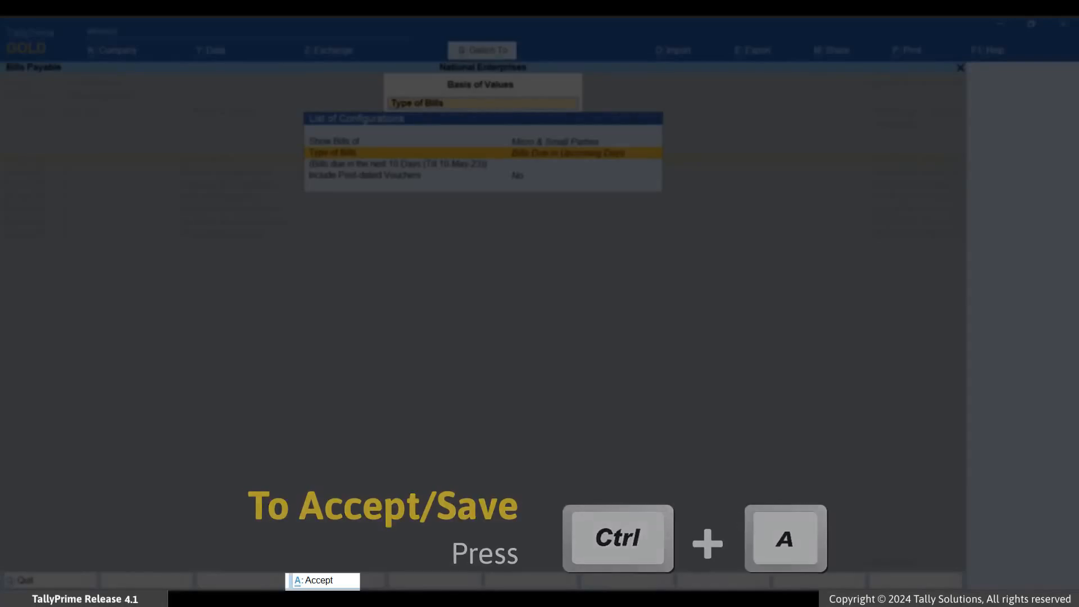
key(ctrl+a)
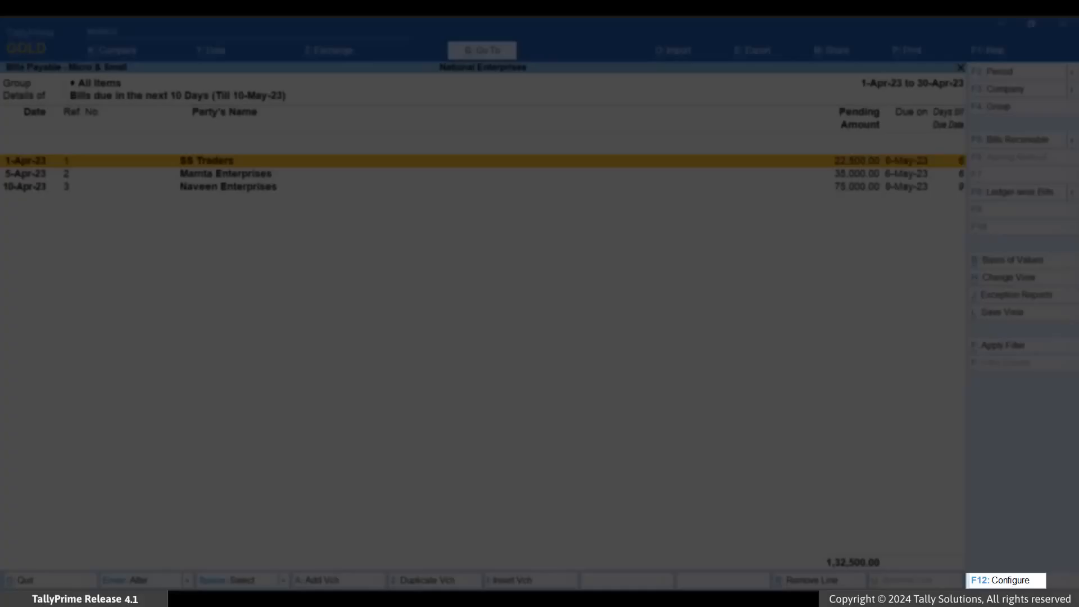
Configure the payables report to show credit days, keeping the number of days till due date enabled
key(F12)
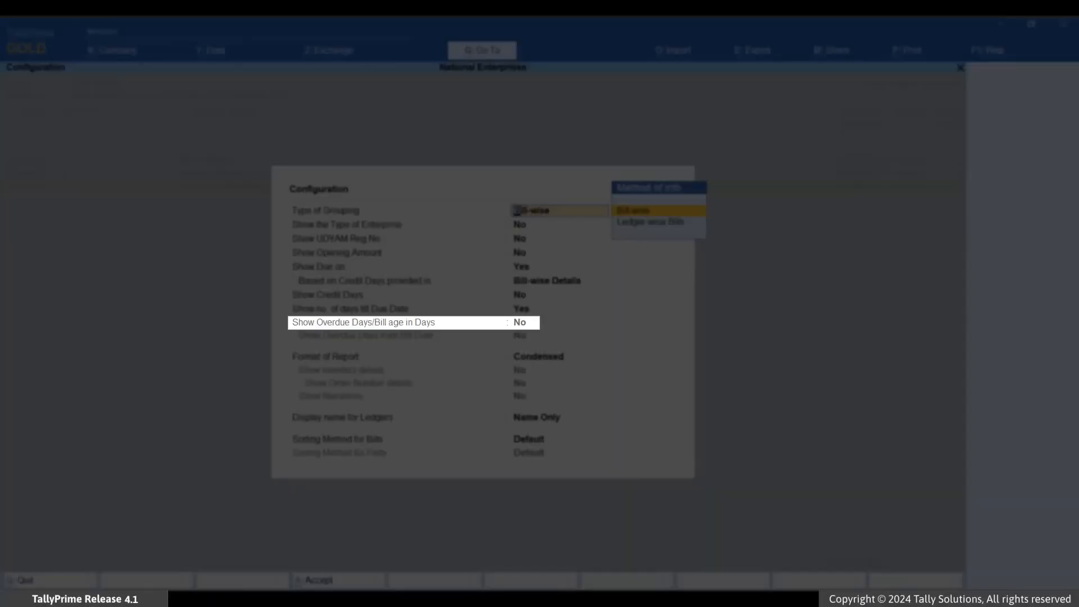
key(Return)
key(Return)
key(Return)
key(Return)
key(Return)
key(Return)
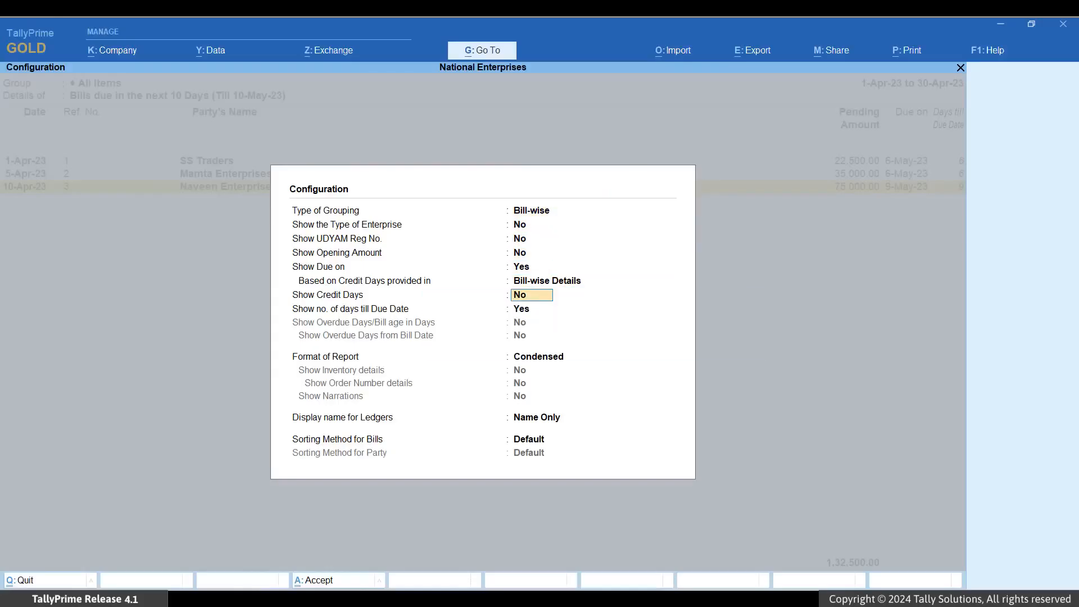
text(y)
key(Return)
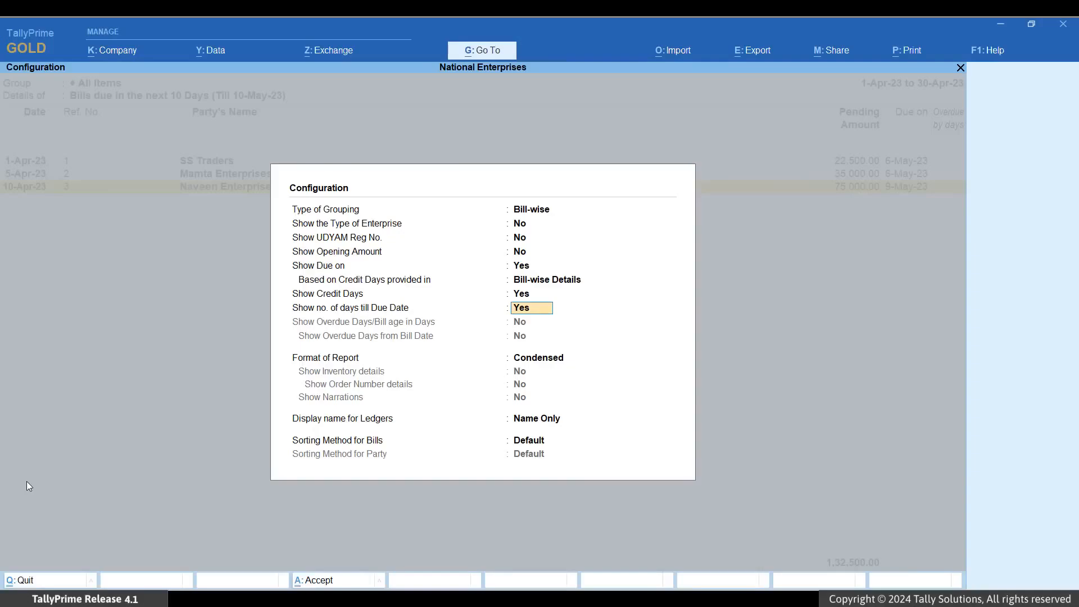
key(ctrl+a)
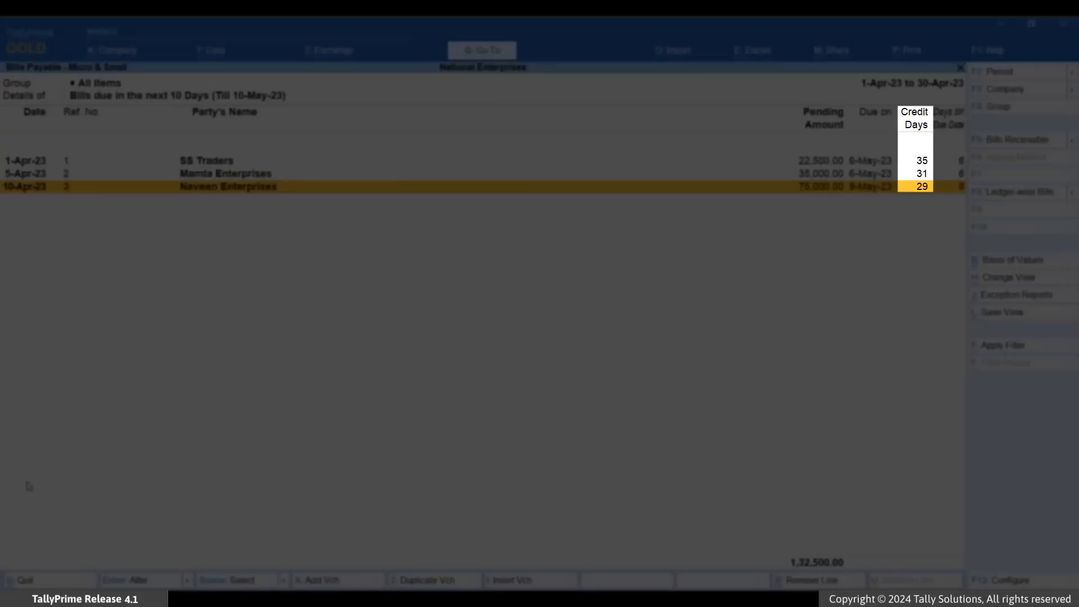